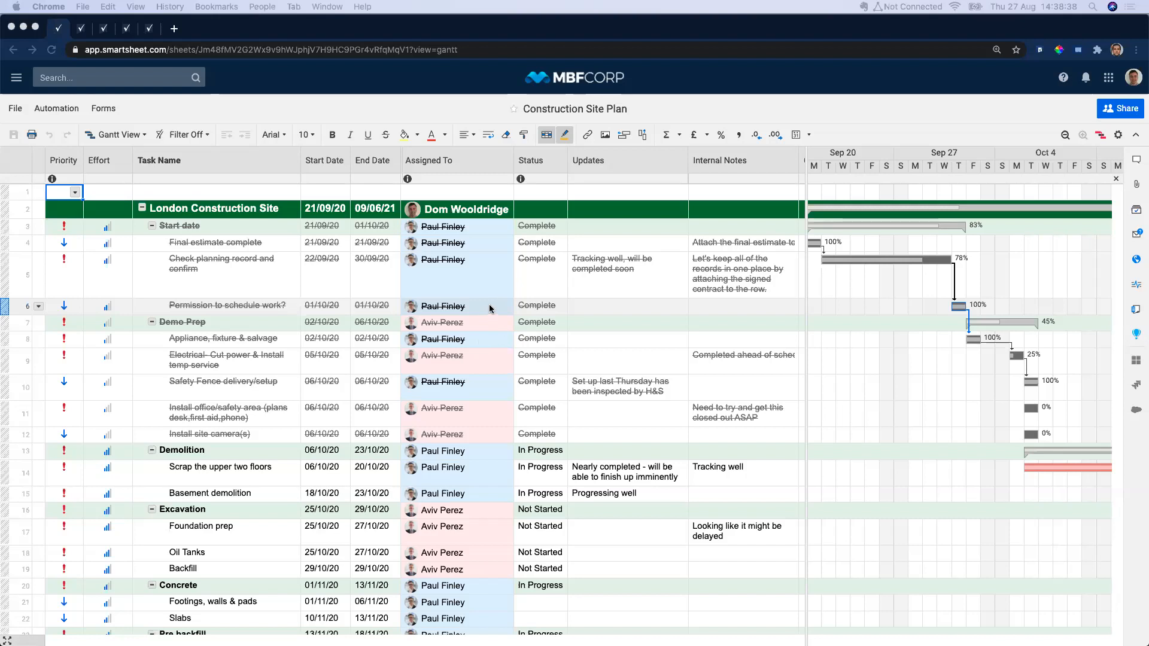
# Step: Examine the Construction Site Plan columns from Priority through Costs and Responsible Party
pyautogui.hscroll(4, 490, 309)
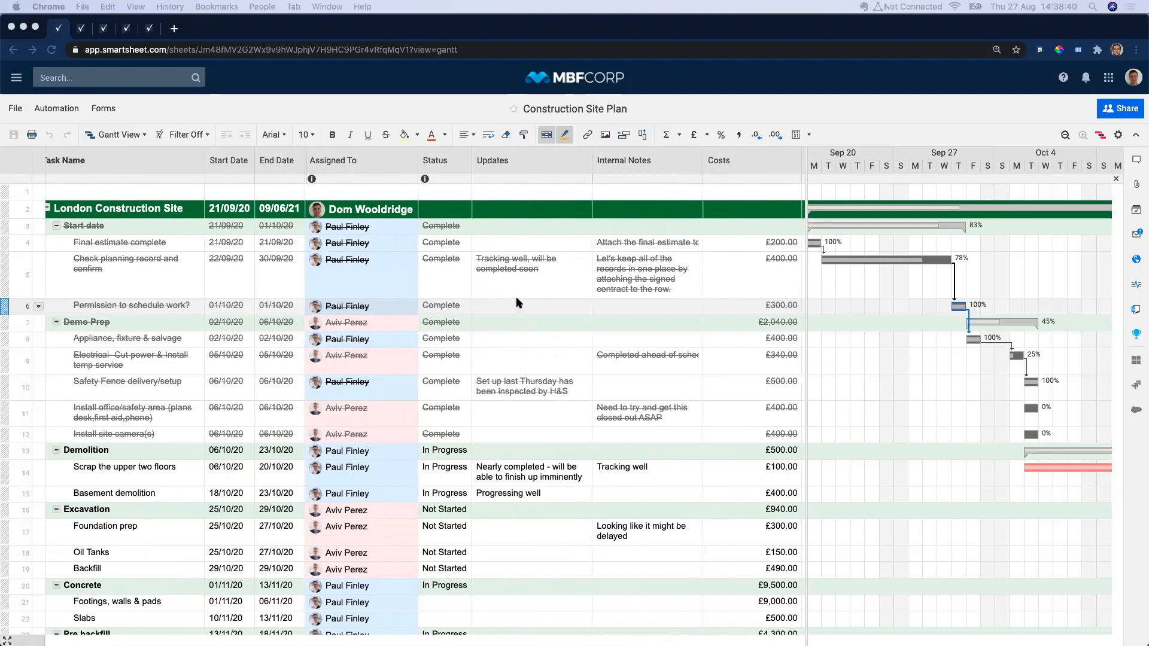
pyautogui.hscroll(3, 519, 302)
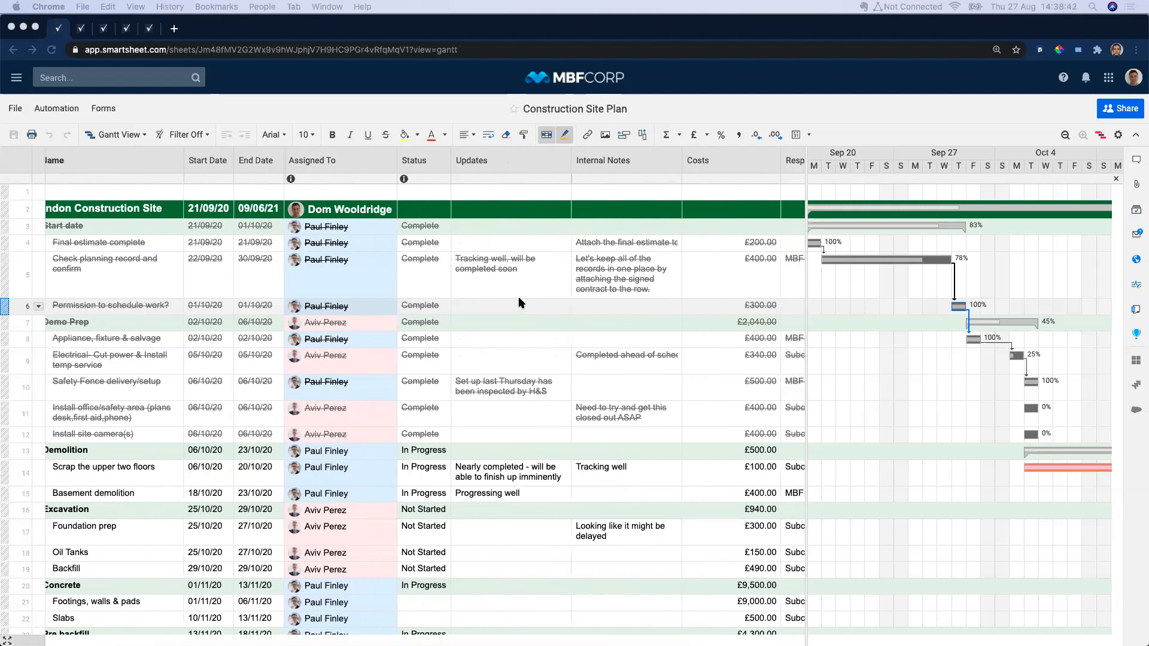
pyautogui.hscroll(2, 518, 302)
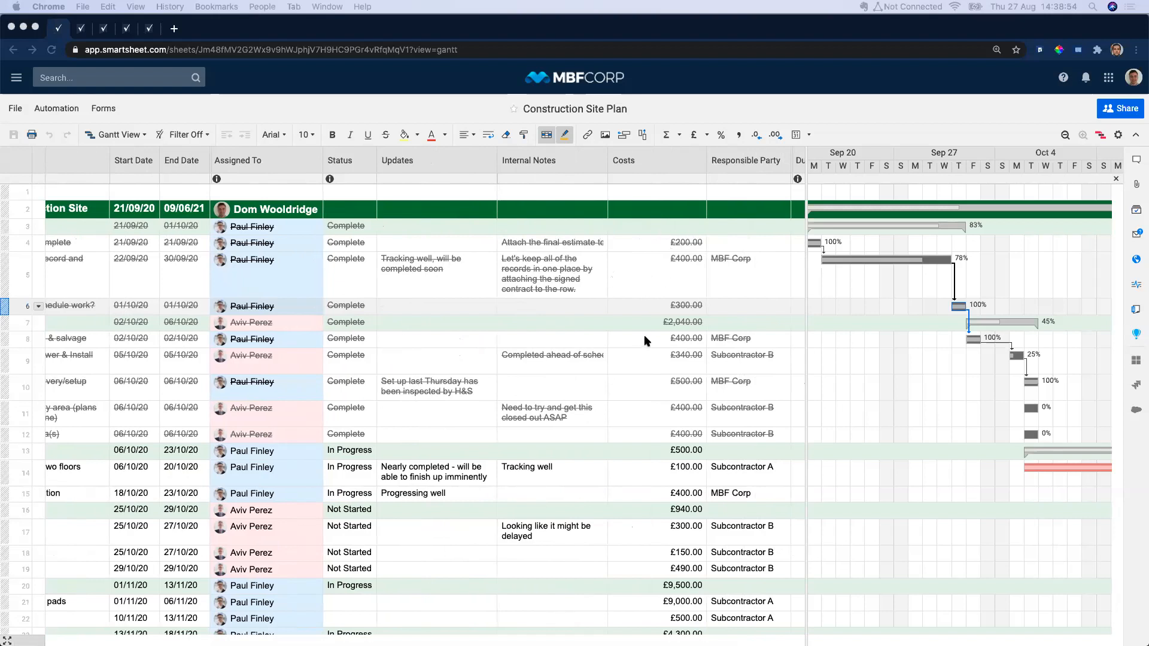
pyautogui.hscroll(-3, 645, 339)
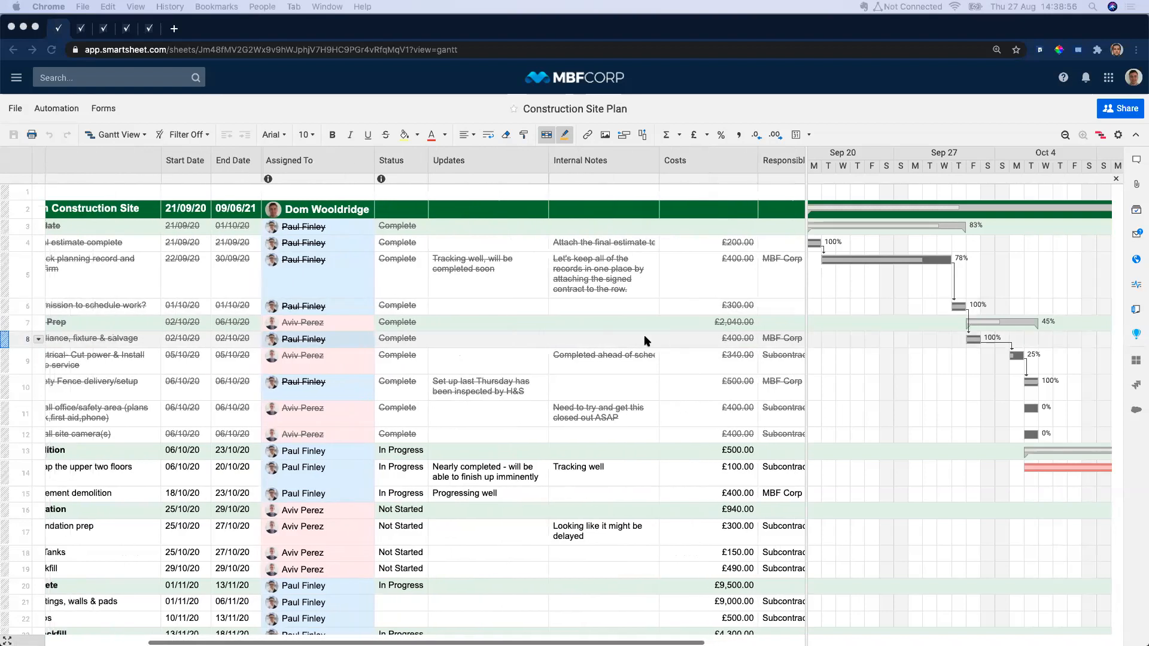
pyautogui.hscroll(-2, 644, 338)
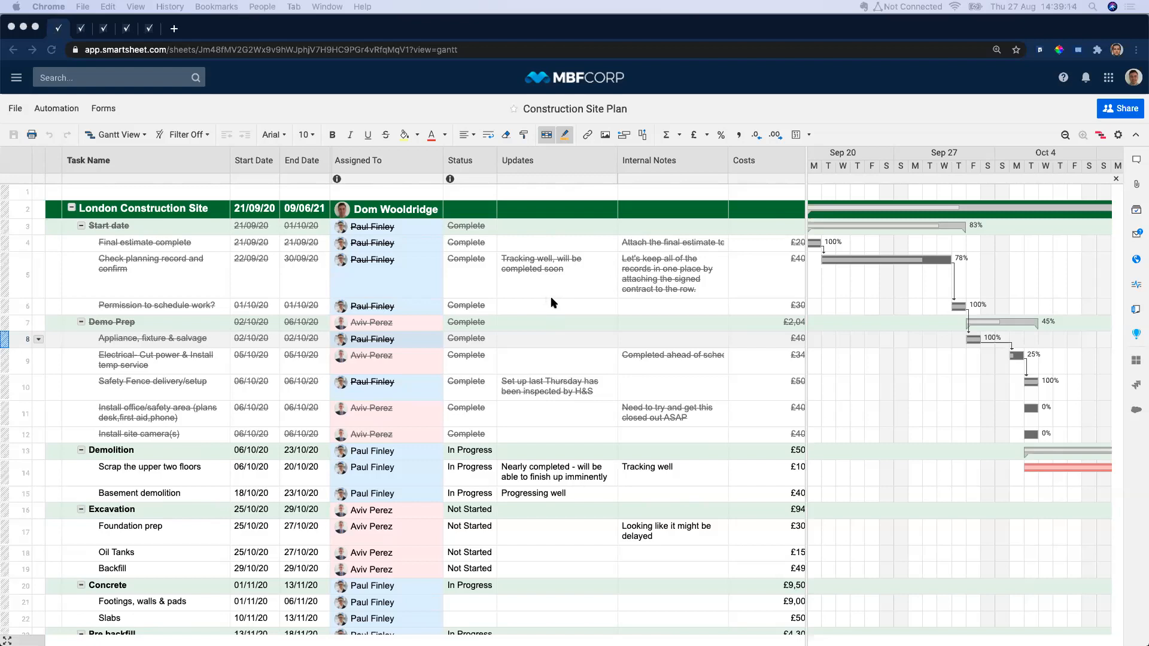
pyautogui.hscroll(-3, 549, 302)
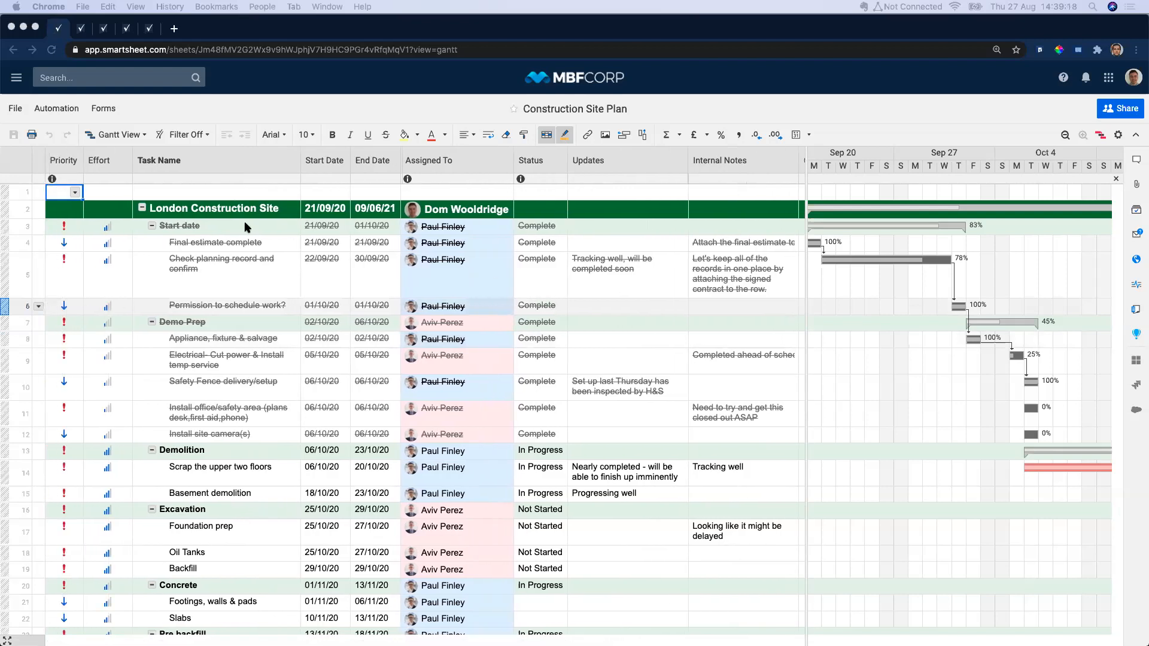
# Step: Turn off the filter in the Assigned Tasks - Construction Schedule dynamic view to review all tasks, and reapply the Tasks to-do filter
pyautogui.click(82, 28)
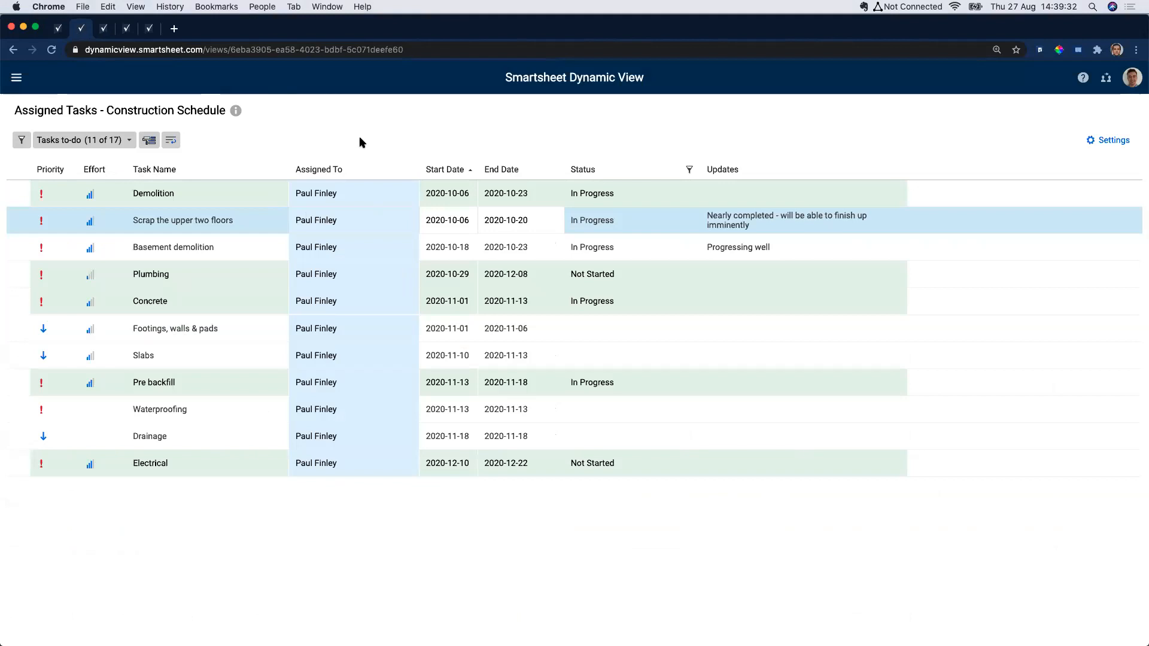
pyautogui.click(127, 141)
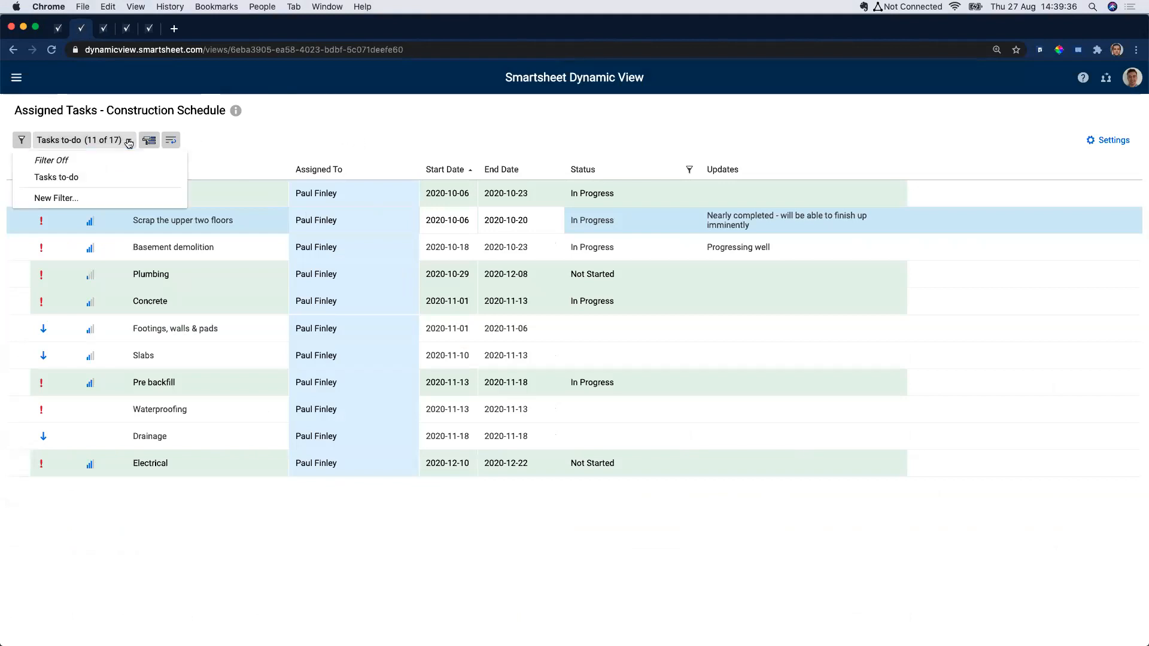
pyautogui.click(95, 163)
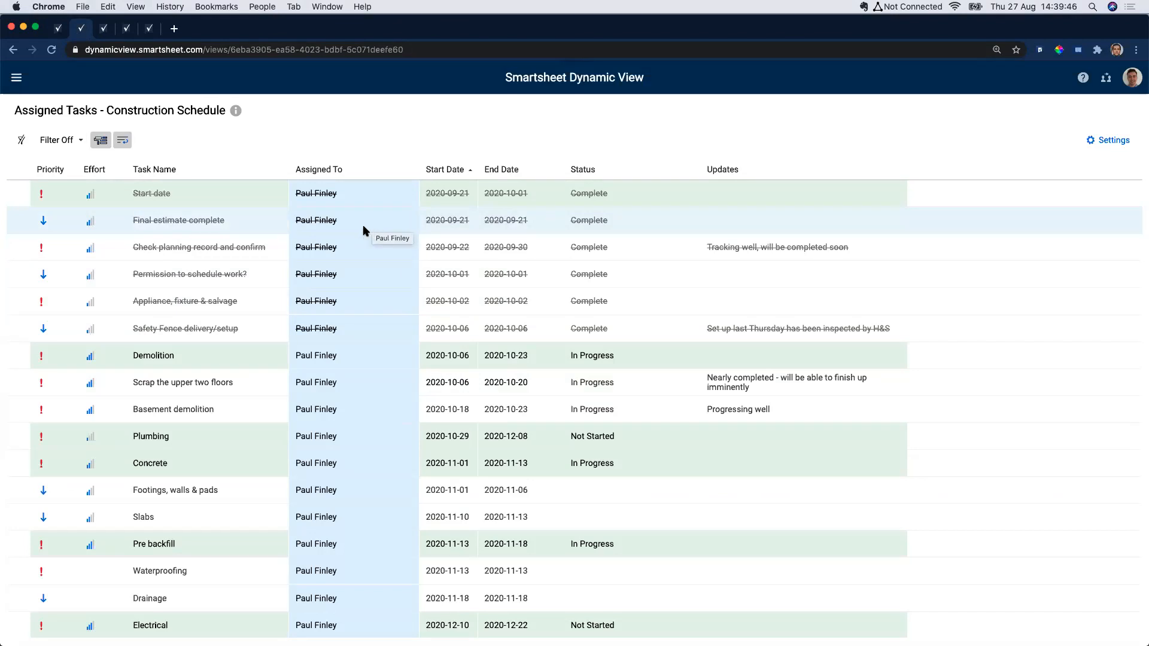
pyautogui.scroll(-1, 347, 232)
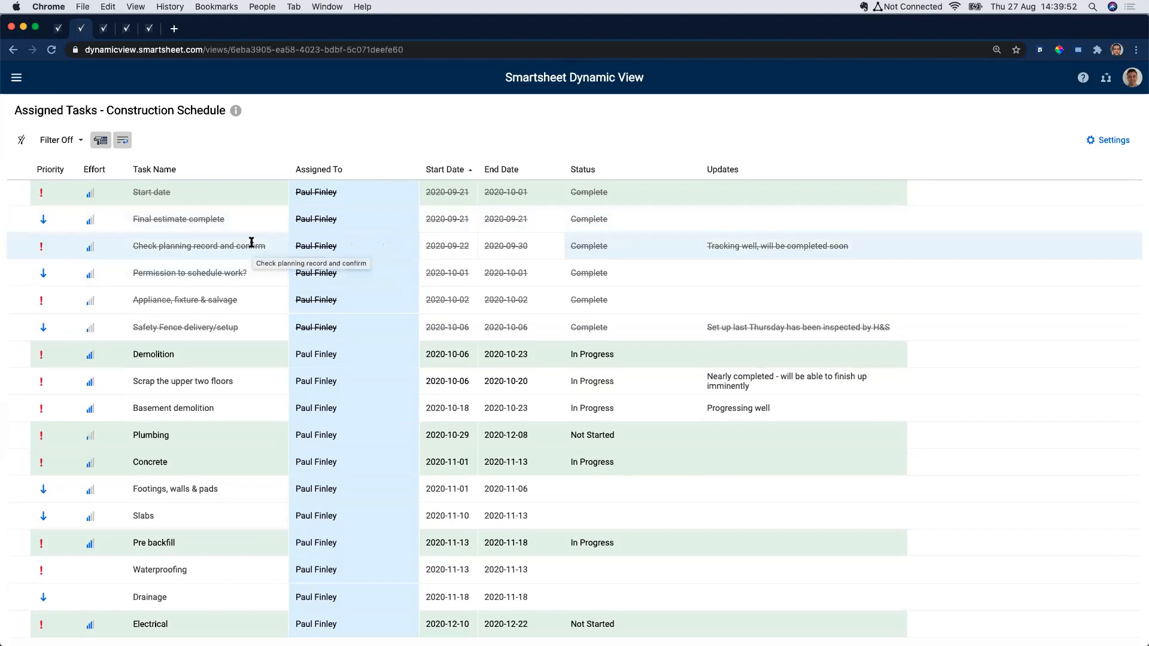
pyautogui.click(76, 143)
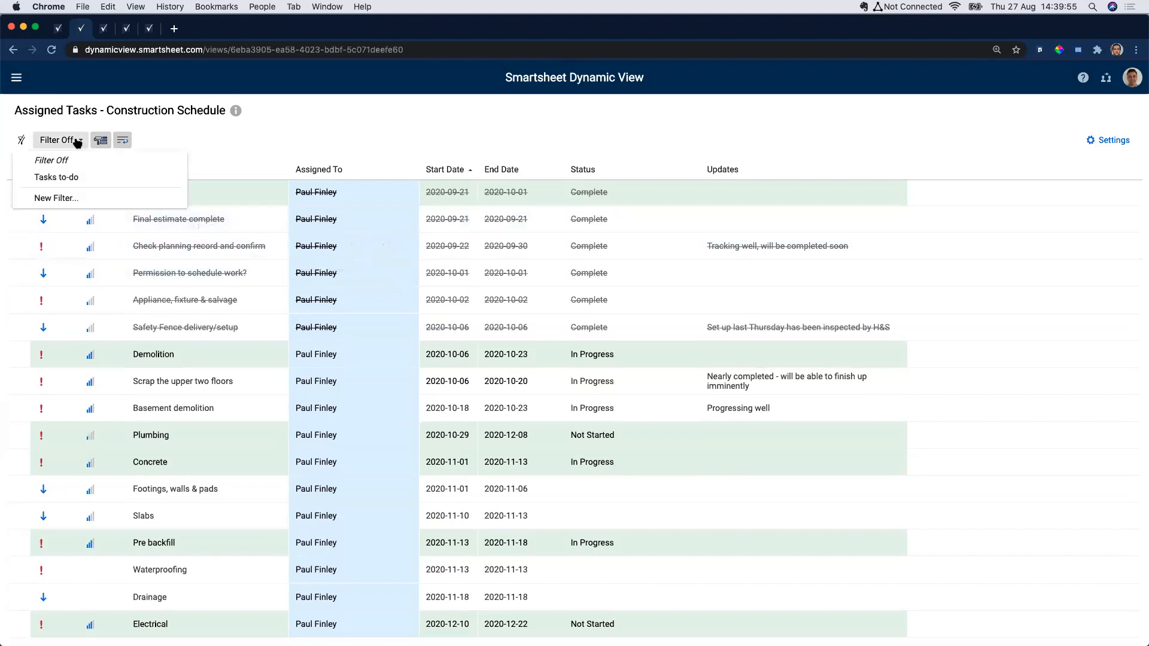
pyautogui.click(69, 178)
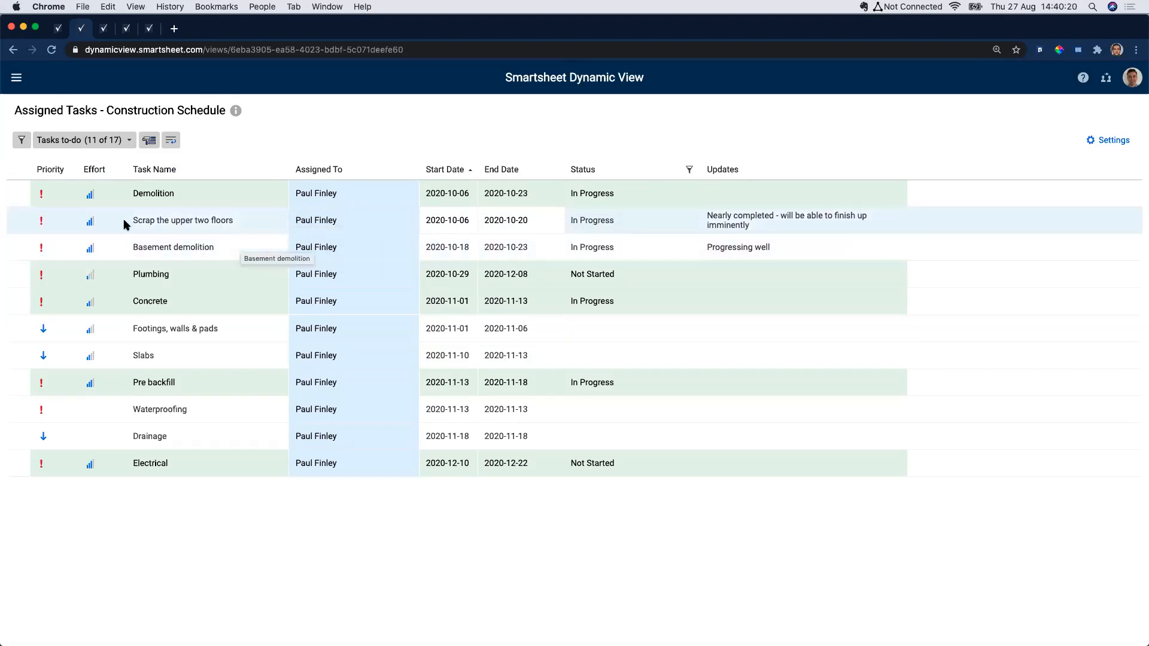
# Step: Set the status of the "Scrap the upper two floors" task to Complete and save the row
pyautogui.click(191, 222)
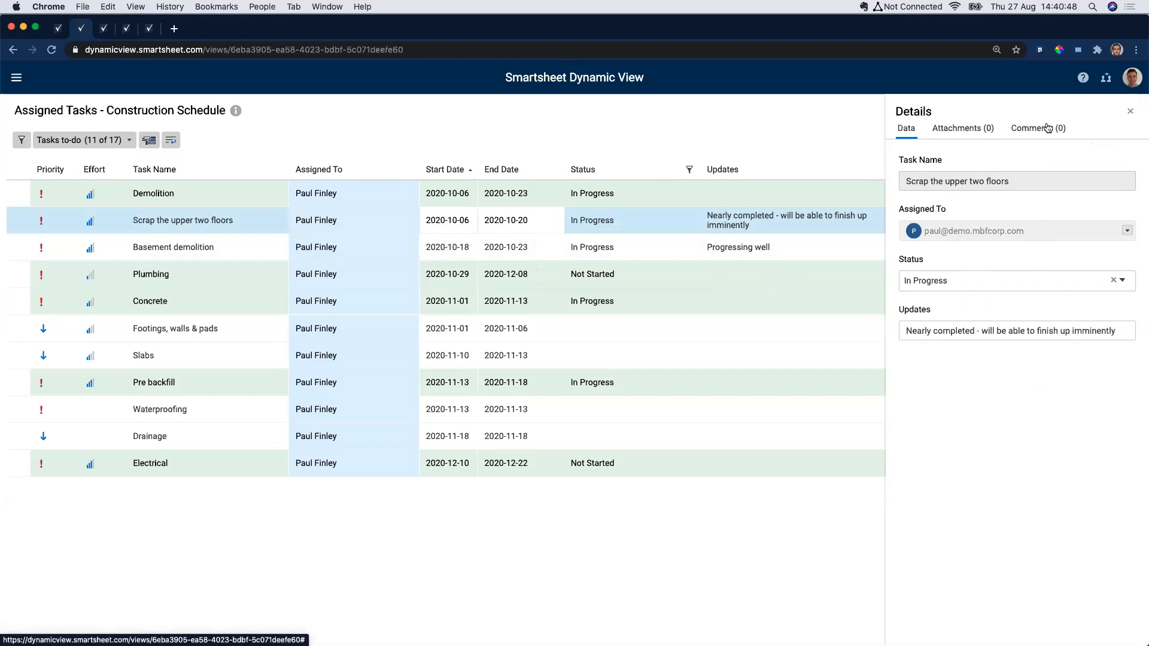
pyautogui.click(1123, 281)
pyautogui.click(990, 357)
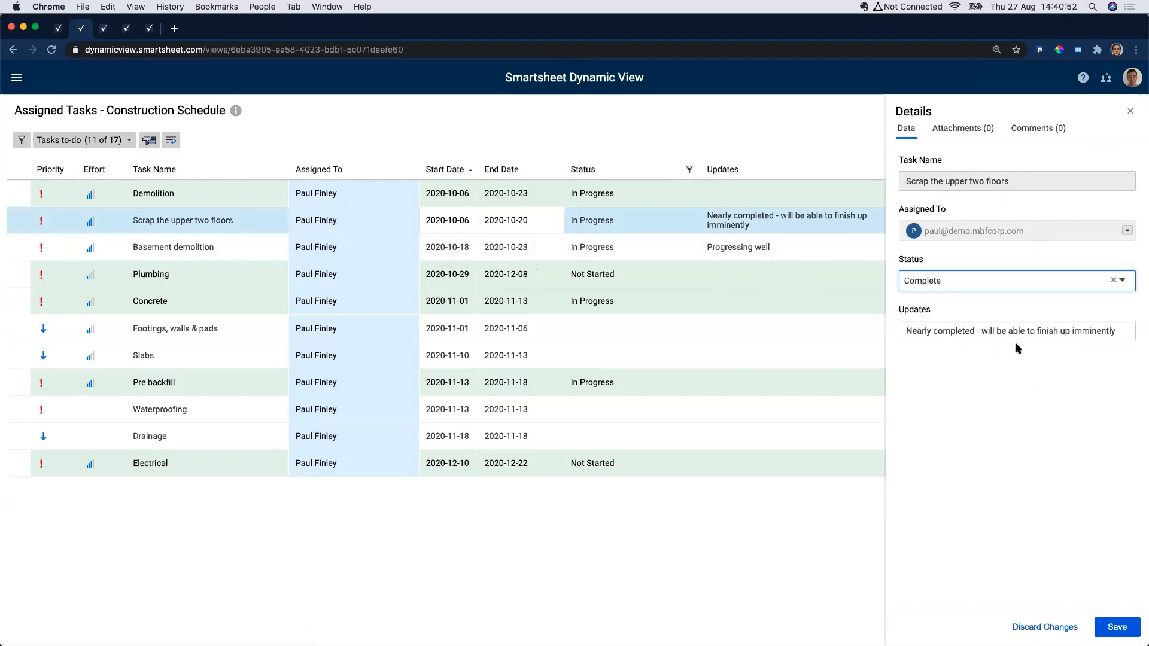
pyautogui.click(1117, 626)
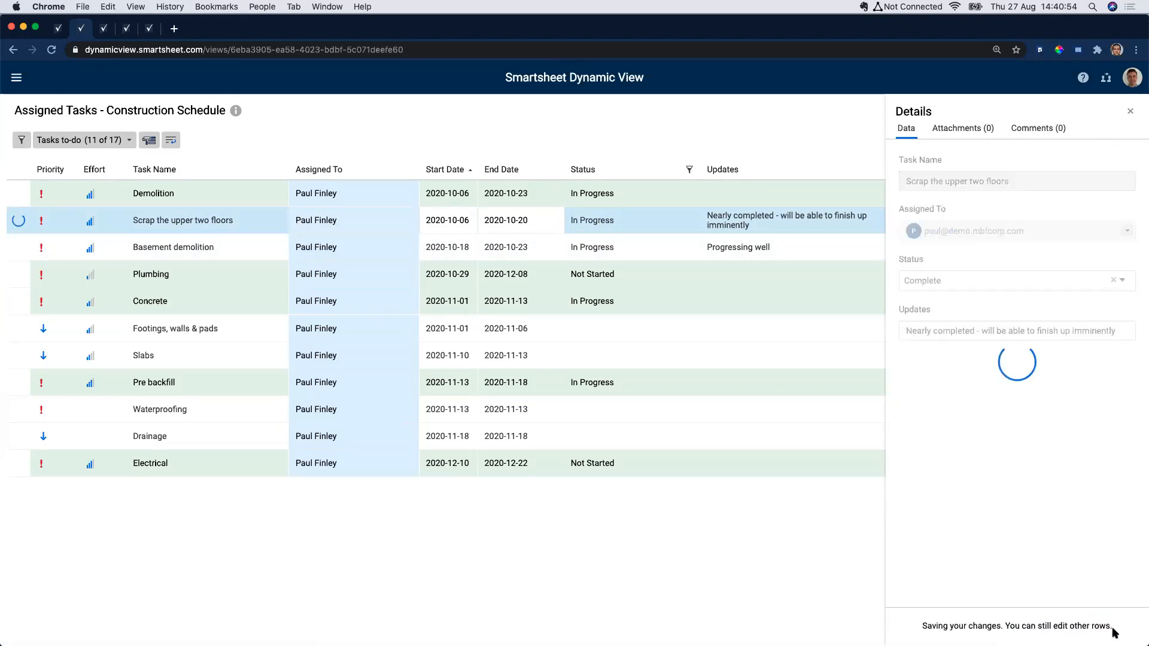
# Step: Set the status of the "Basement demolition" task to Complete and save the row
pyautogui.click(615, 219)
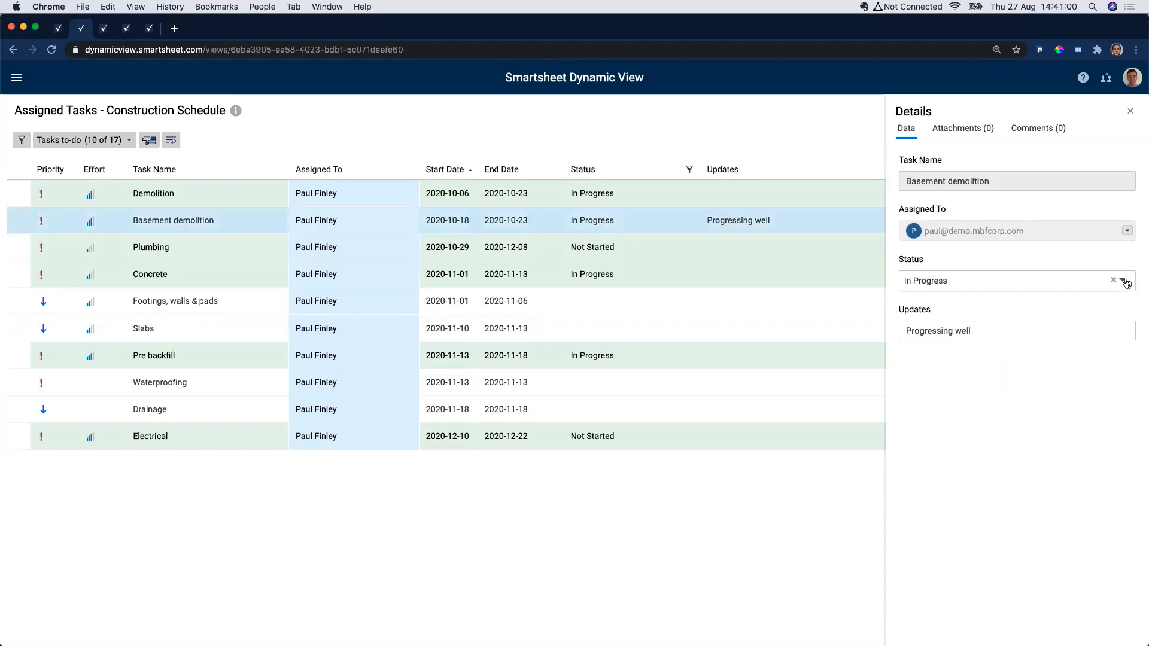
pyautogui.click(1121, 280)
pyautogui.click(966, 361)
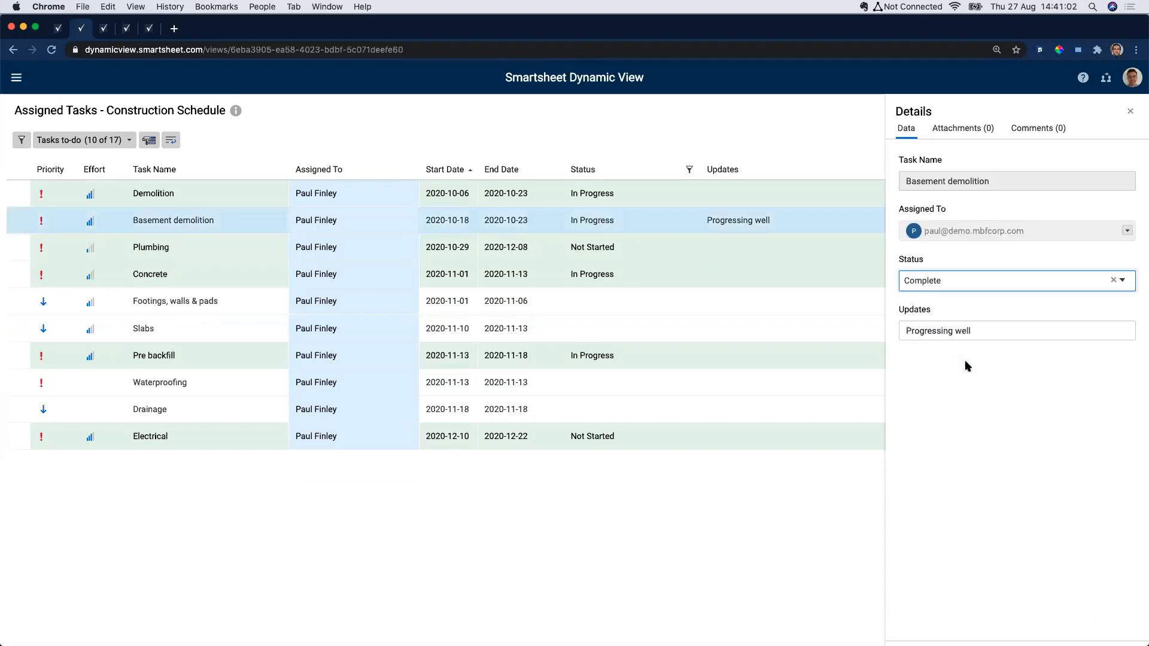
pyautogui.click(1117, 625)
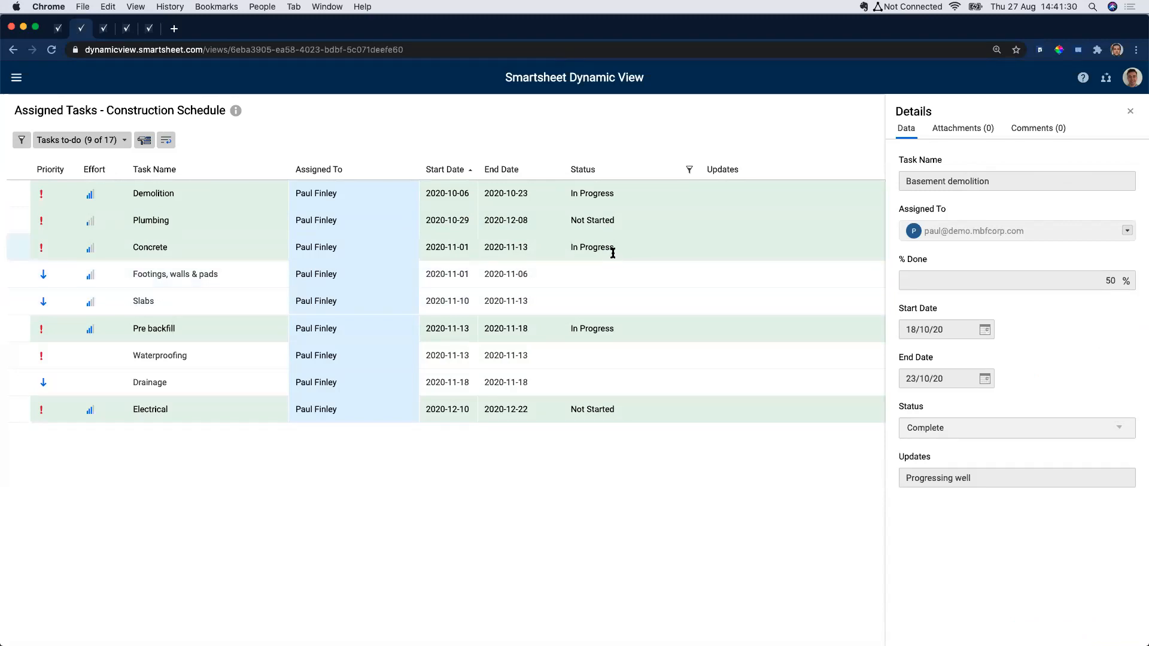
# Step: In the Construction Site Plan sheet, set the Excavation and Foundation prep statuses to In Progress
pyautogui.click(54, 31)
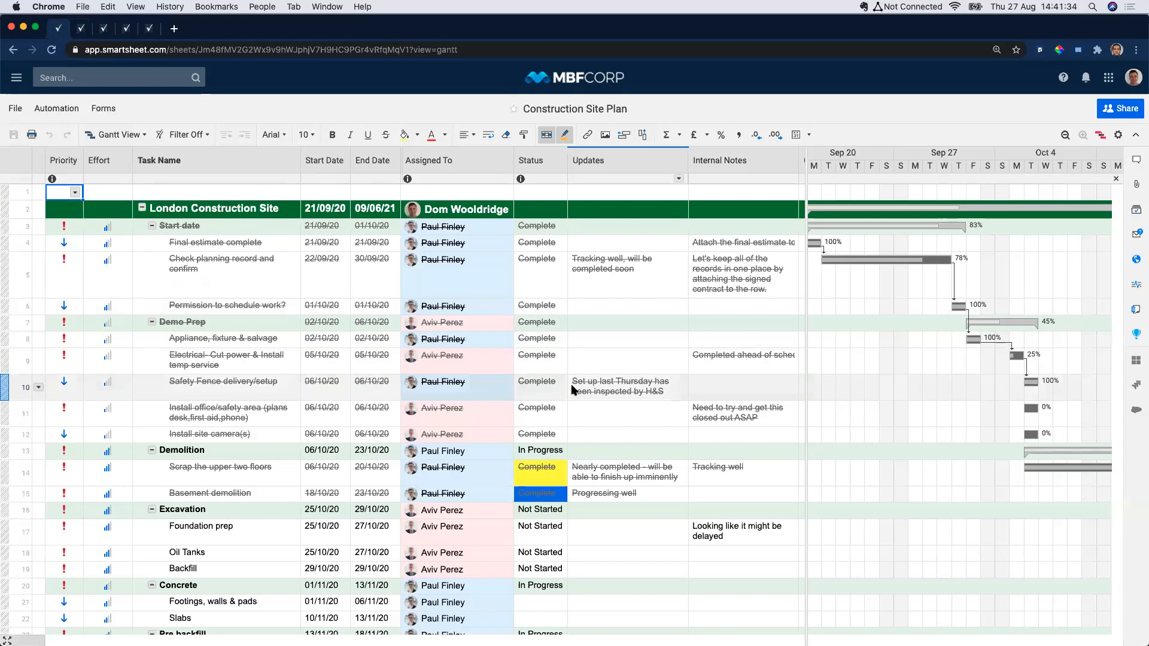
pyautogui.scroll(-2, 573, 390)
pyautogui.scroll(-2, 573, 390)
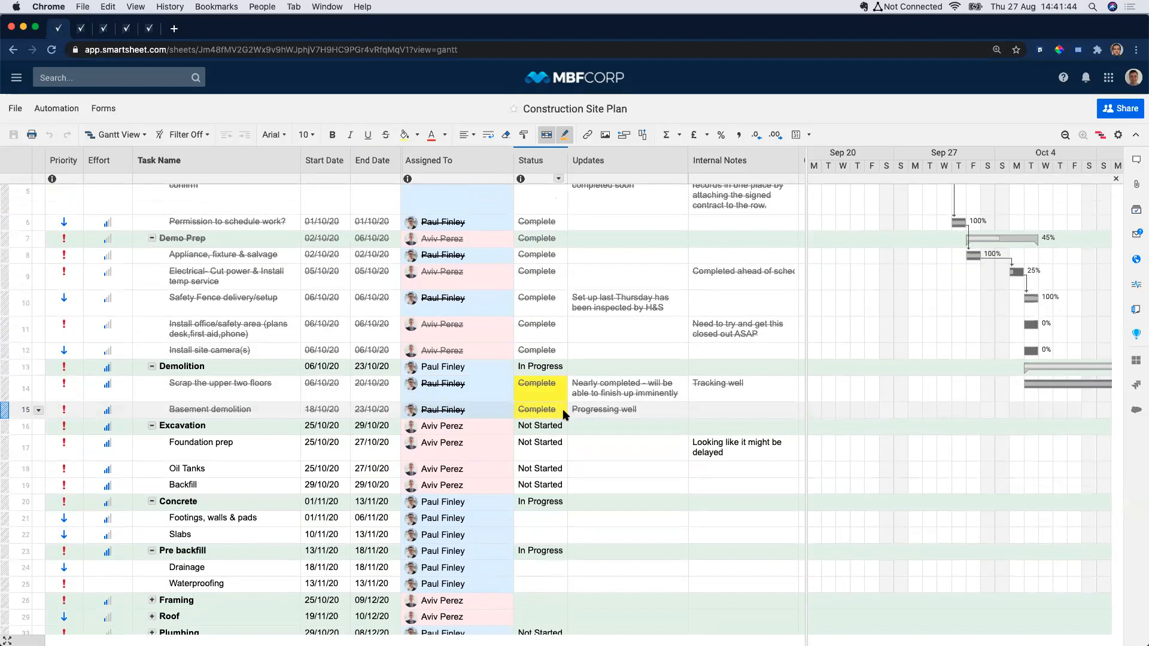
pyautogui.click(559, 427)
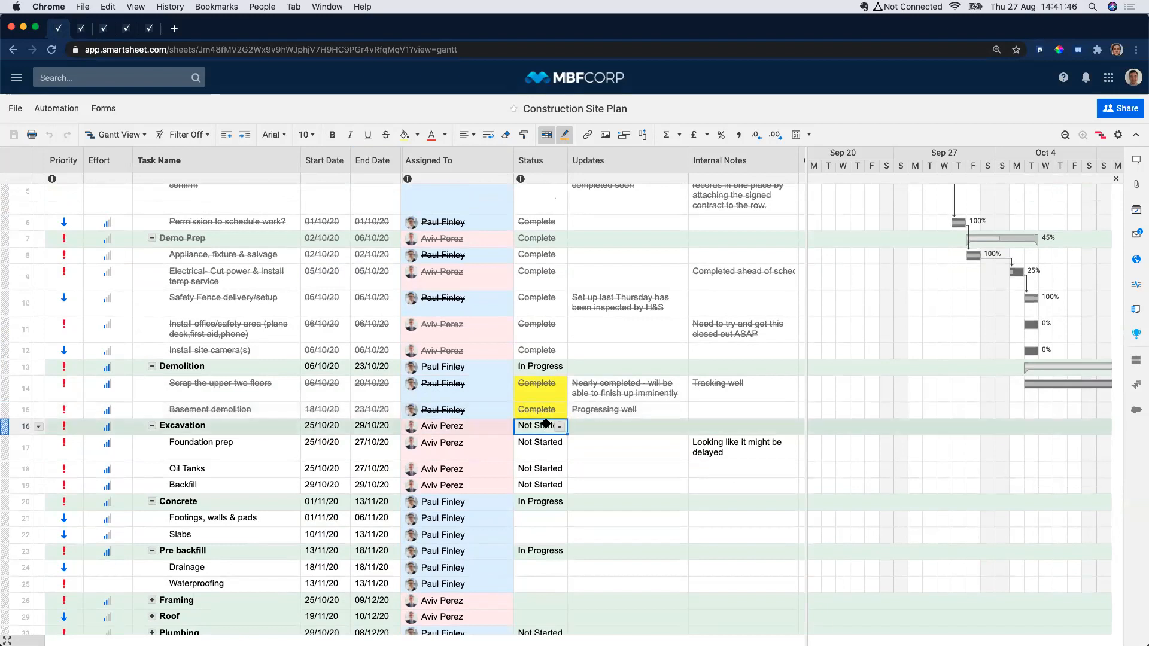
pyautogui.click(559, 427)
pyautogui.click(550, 452)
pyautogui.click(556, 450)
pyautogui.click(558, 450)
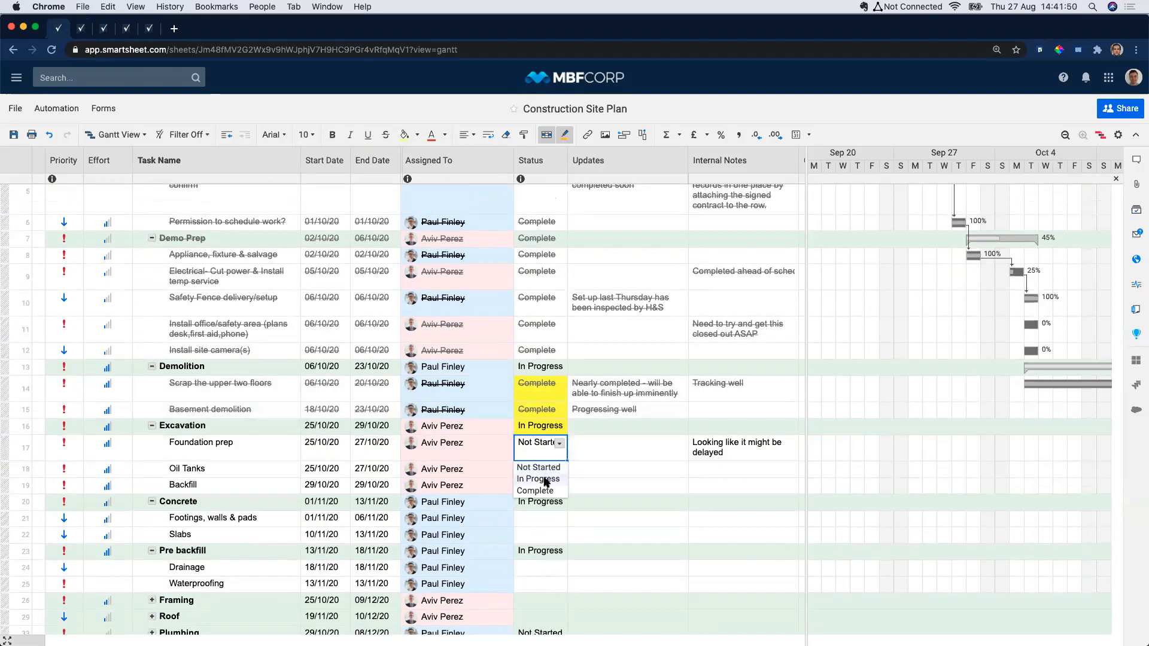
pyautogui.click(549, 474)
# Step: Set the Oil Tanks and Backfill statuses to In Progress and save the sheet
pyautogui.click(549, 474)
pyautogui.click(554, 472)
pyautogui.click(551, 492)
pyautogui.click(556, 485)
pyautogui.click(560, 486)
pyautogui.click(558, 502)
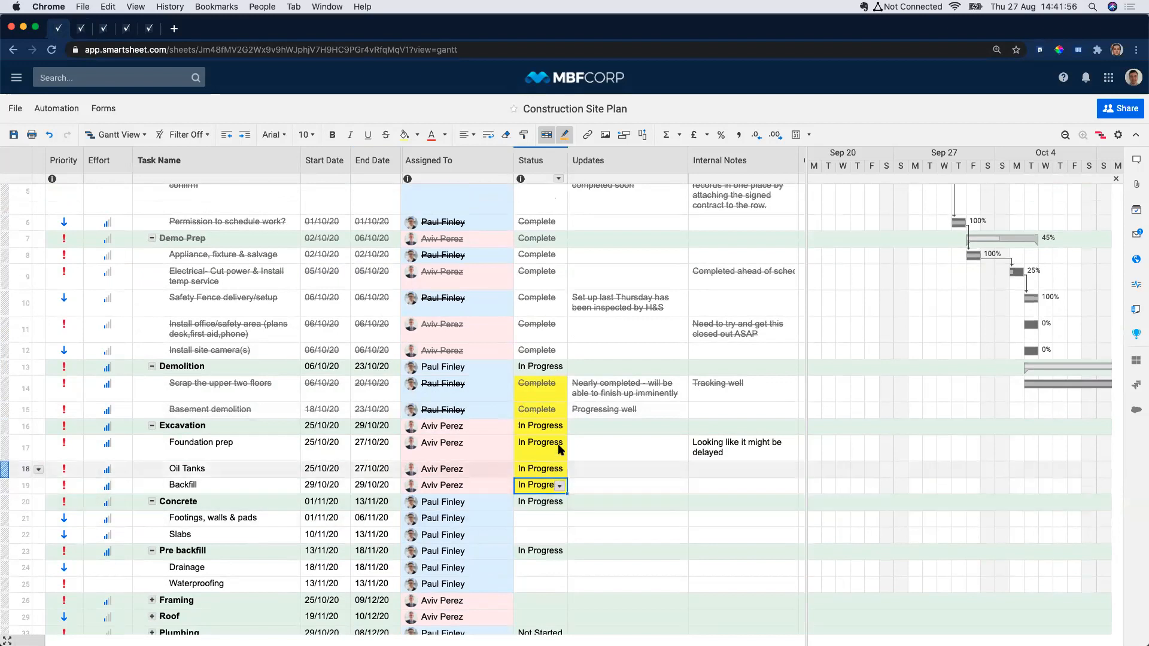
pyautogui.click(20, 140)
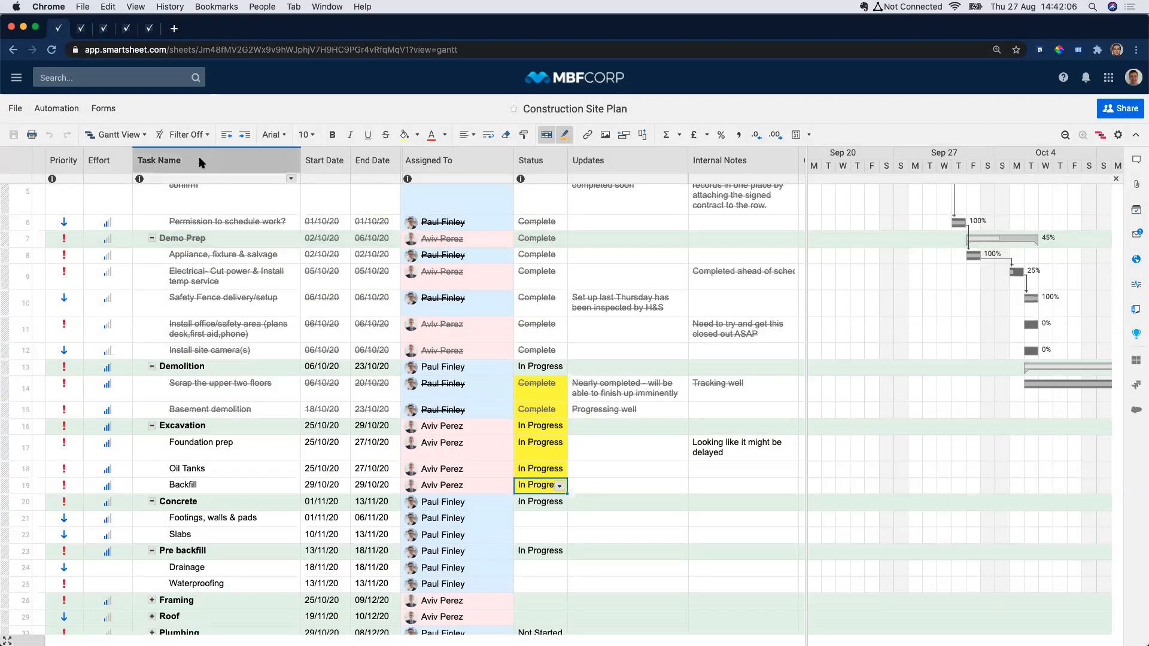
# Step: Reload the Assigned Tasks - Construction Schedule View, set Foundation prep's status to Complete, save the row and close its details
pyautogui.click(103, 30)
pyautogui.click(51, 51)
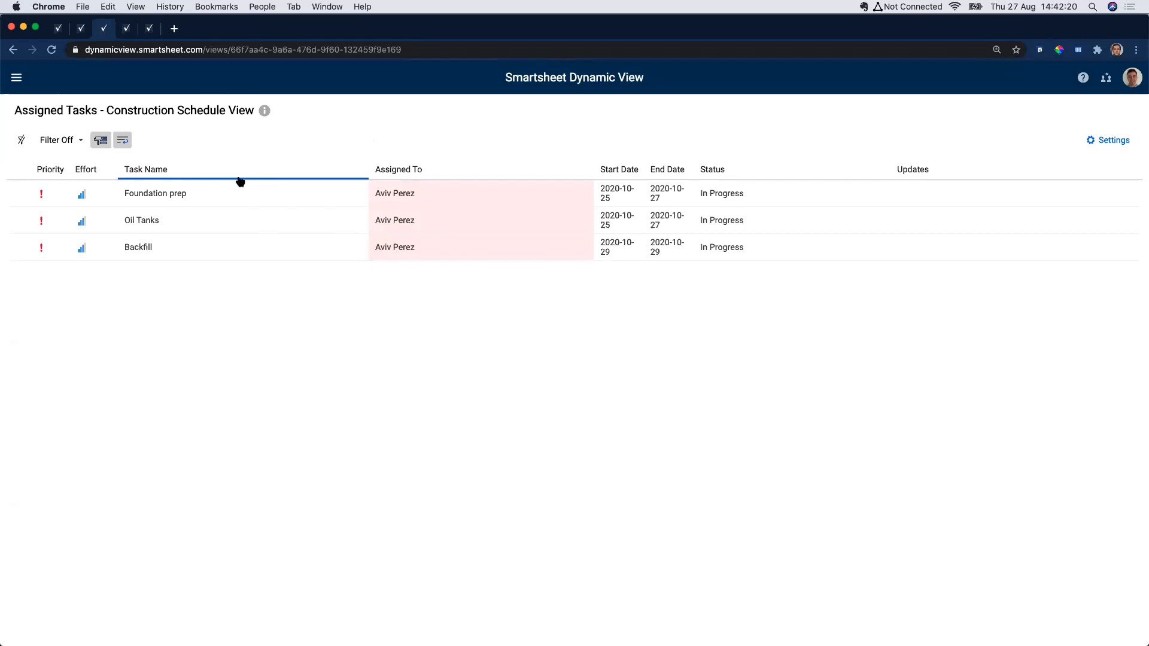
pyautogui.click(216, 192)
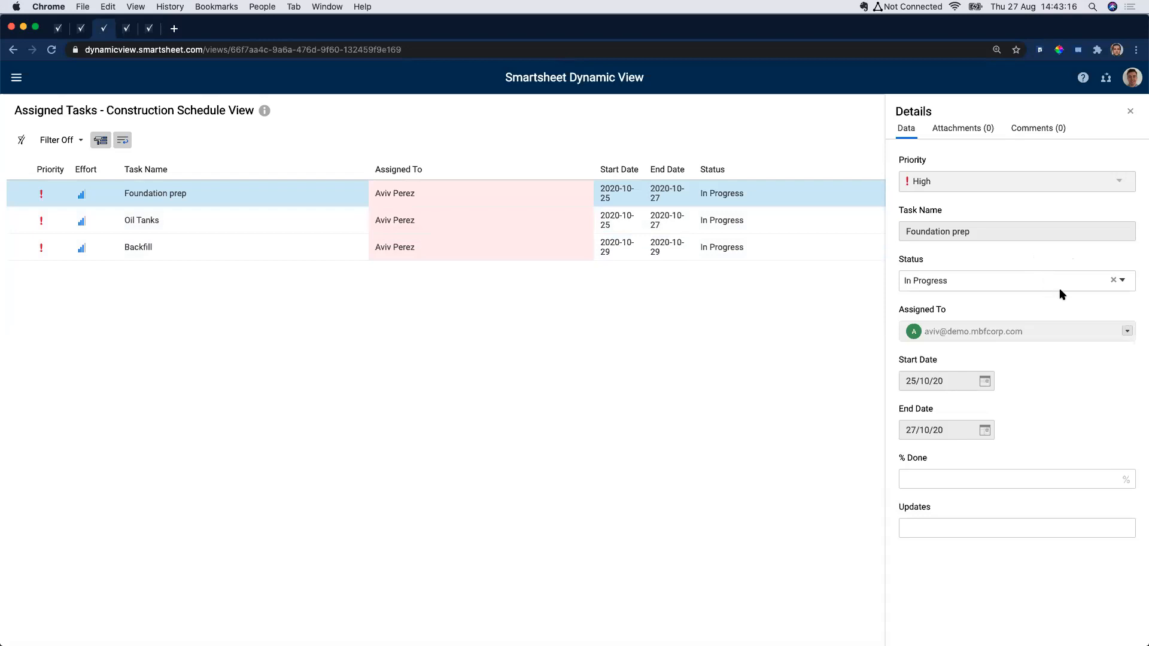
pyautogui.click(1123, 280)
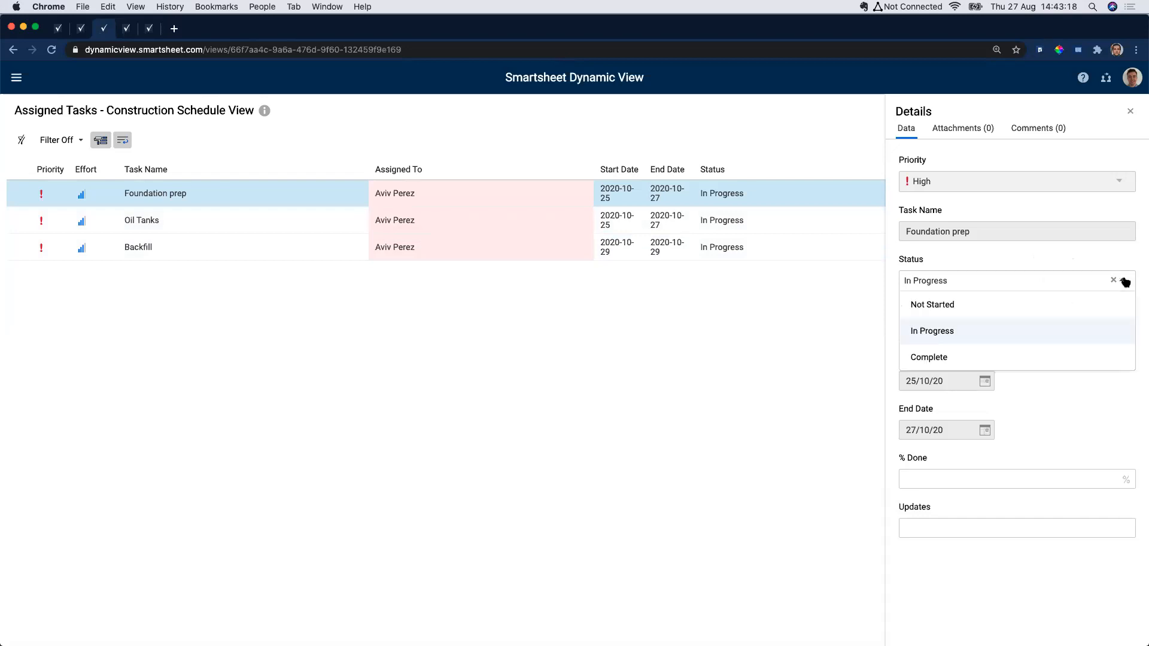
pyautogui.click(1020, 359)
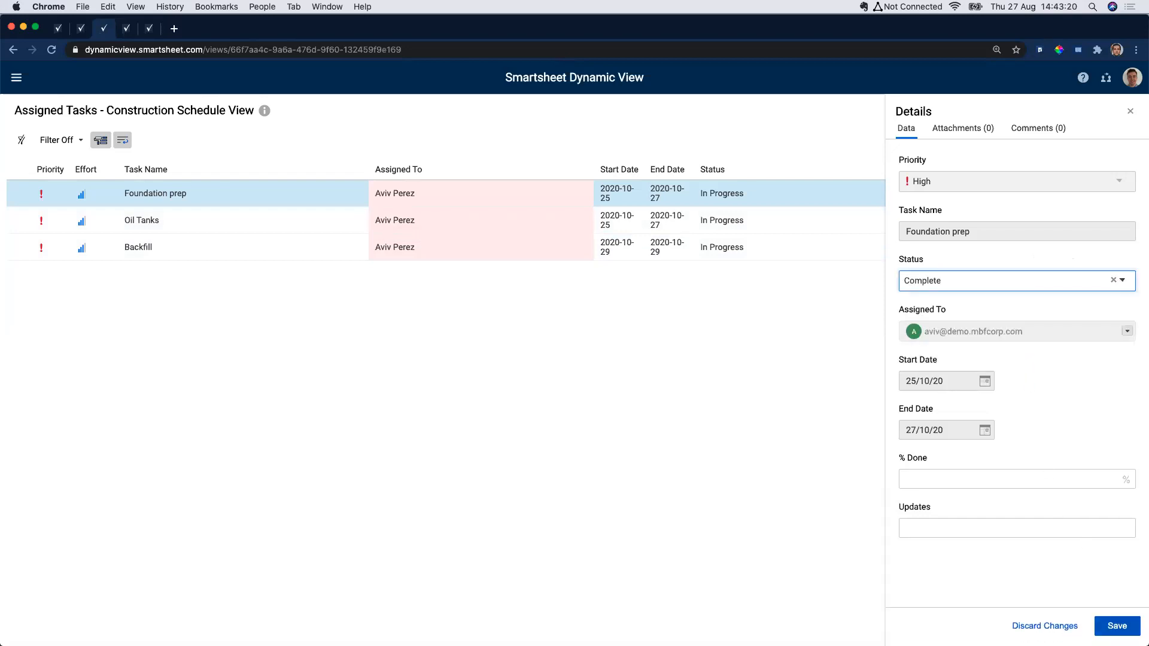
pyautogui.click(1113, 626)
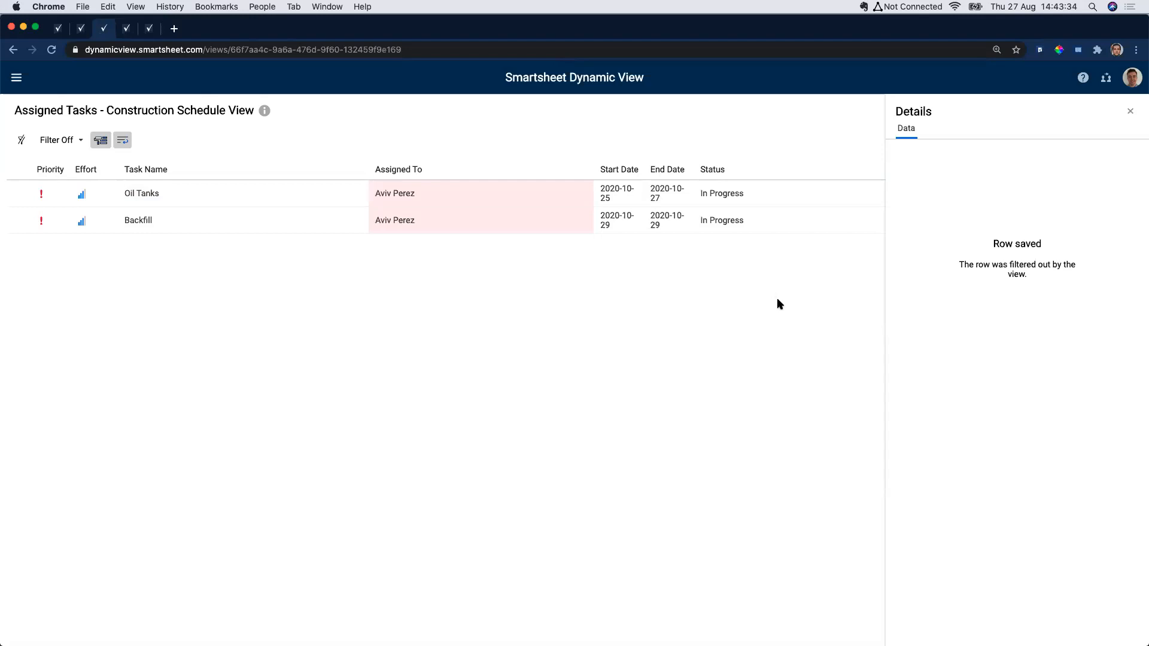
pyautogui.click(1130, 114)
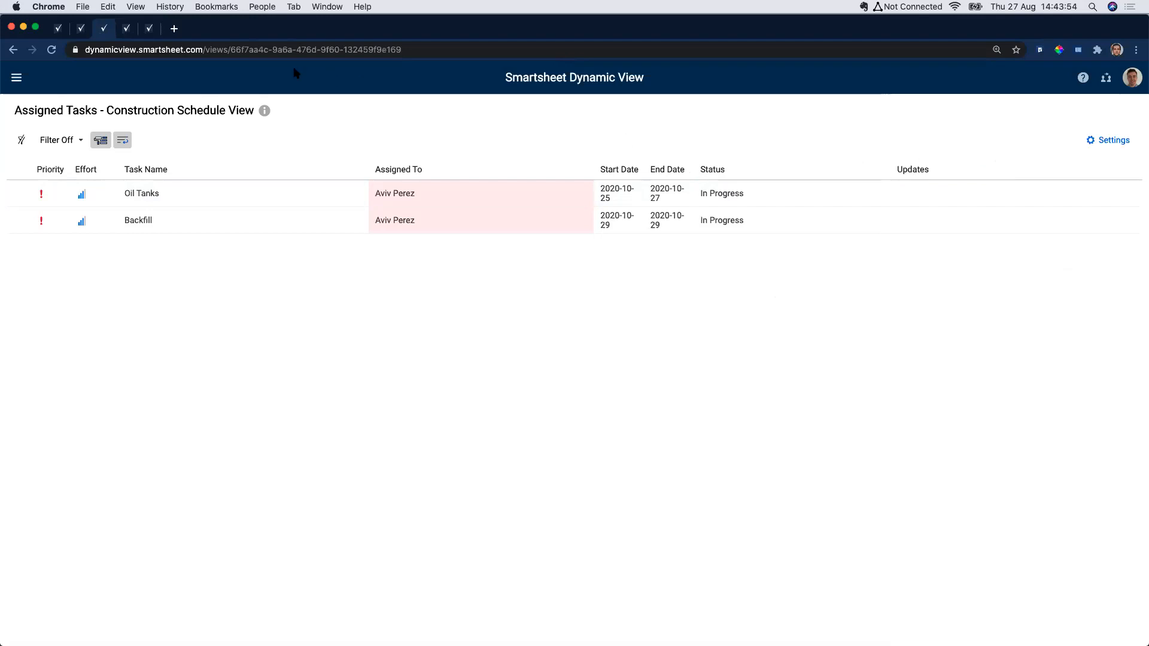
# Step: Return to the Construction Site Plan sheet and review the updated statuses, internal notes, costs and responsible parties
pyautogui.click(61, 29)
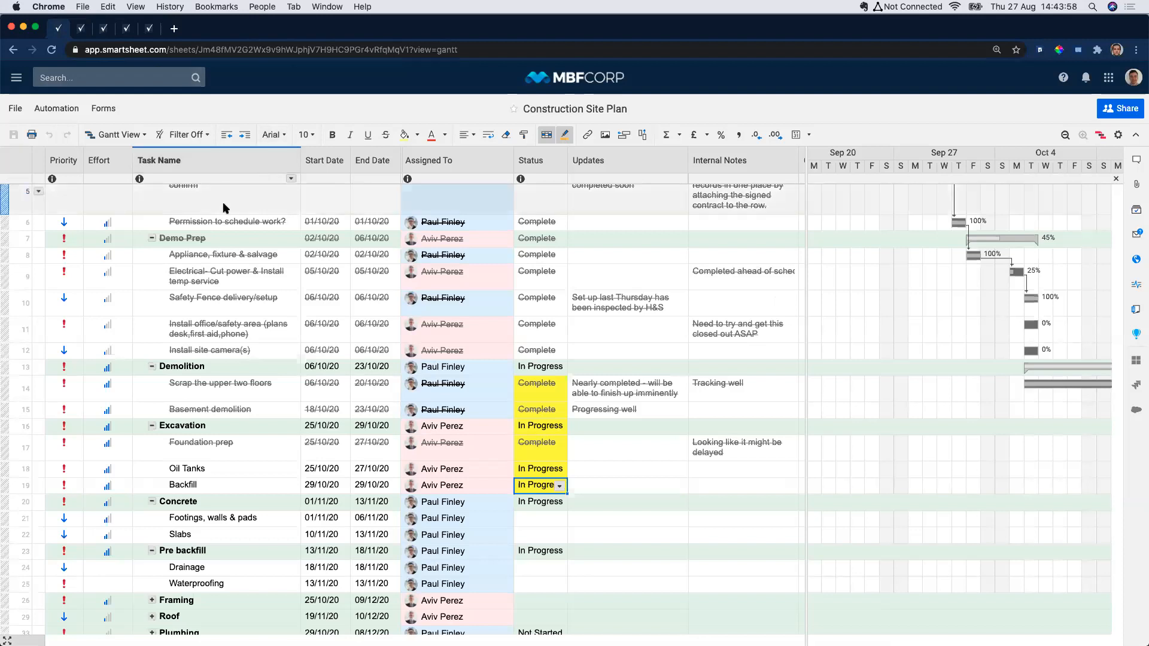
pyautogui.scroll(3, 239, 186)
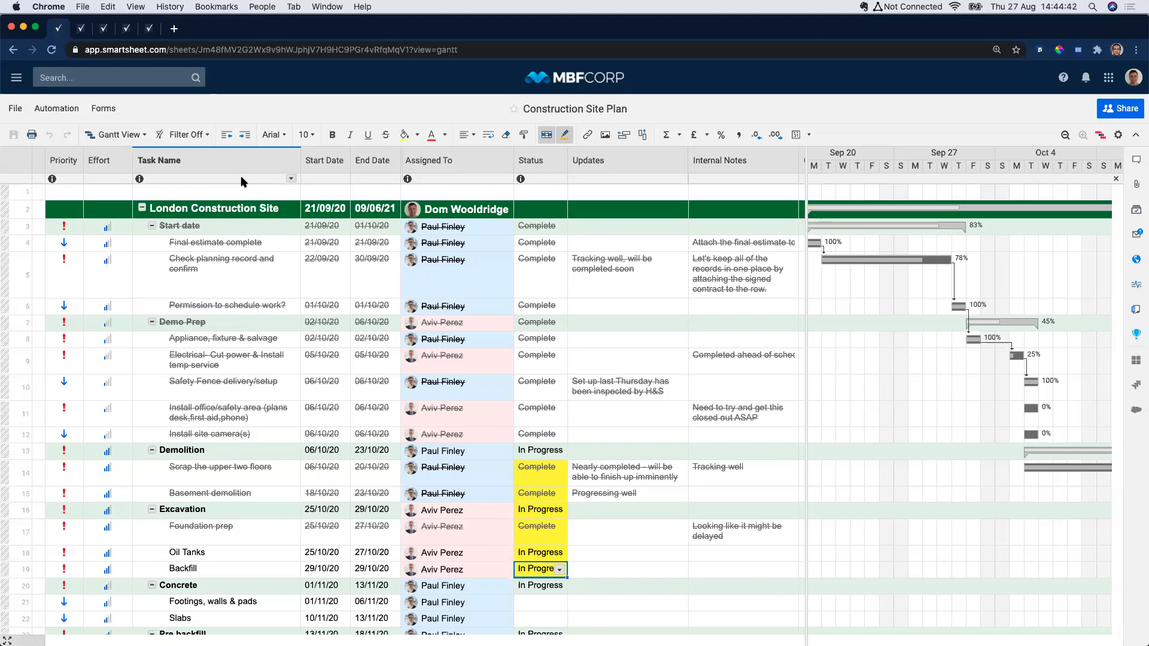
pyautogui.hscroll(5, 595, 245)
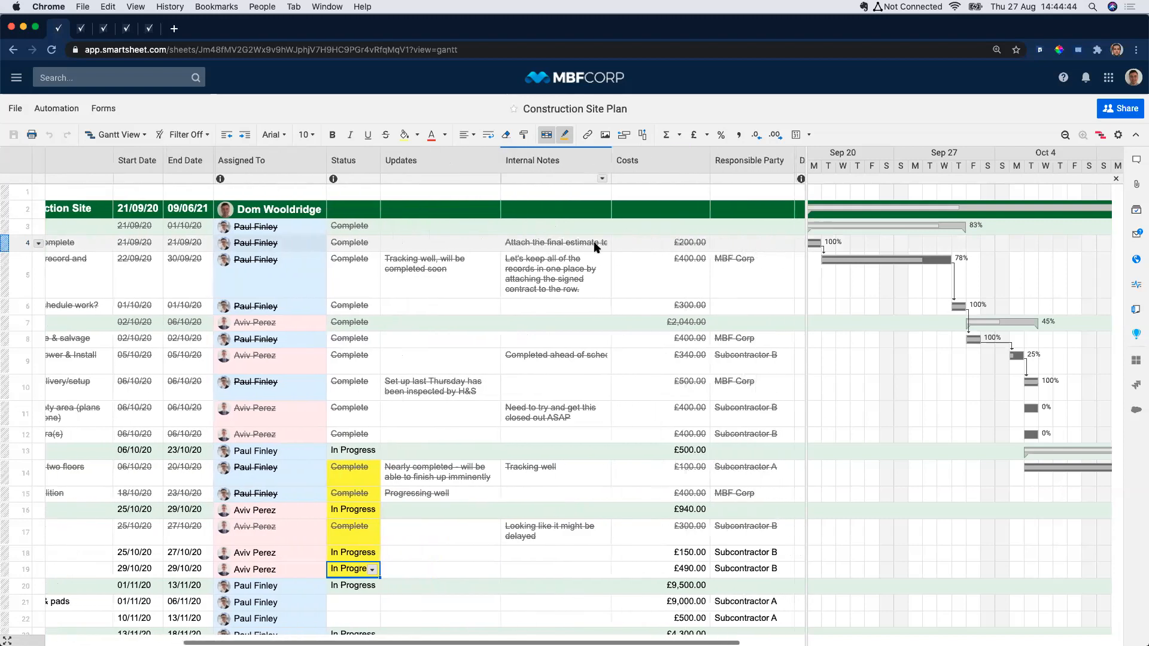
pyautogui.hscroll(2, 596, 245)
pyautogui.hscroll(-2, 595, 245)
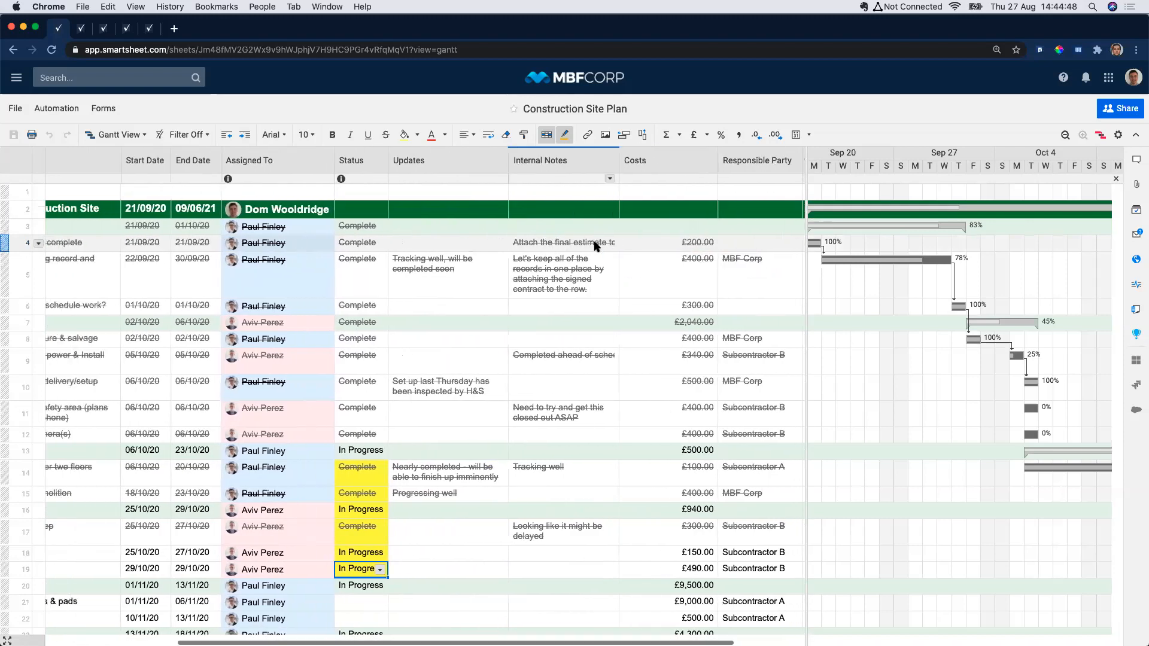
pyautogui.hscroll(-5, 596, 245)
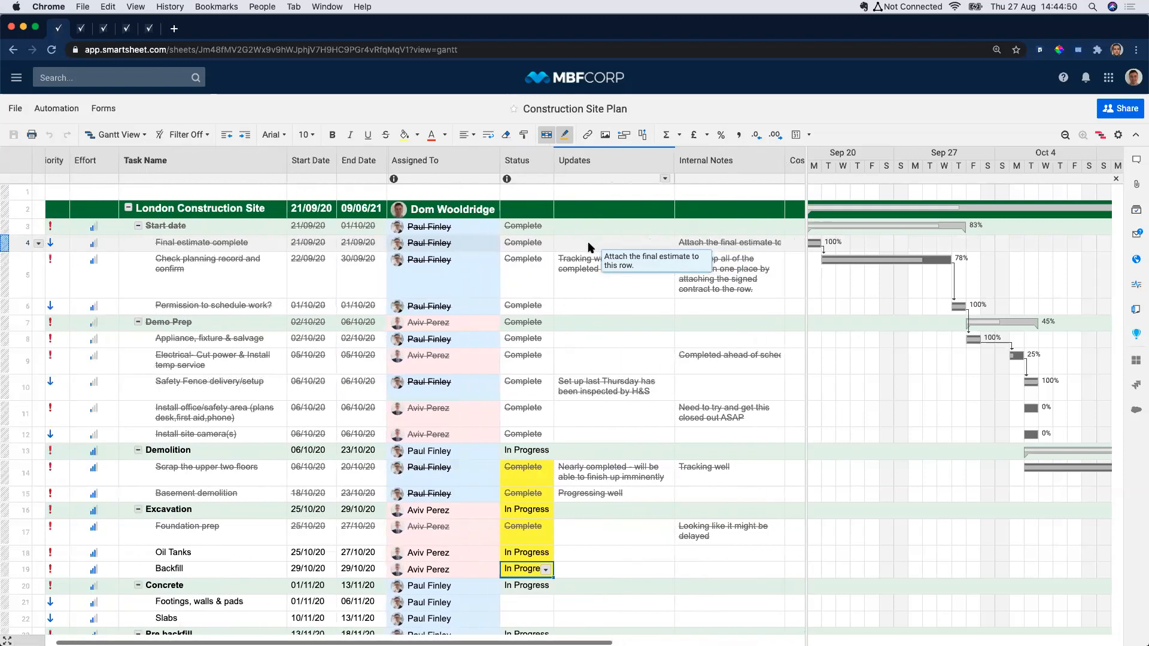
# Step: Open the Client Dashboard and review the Project Hub's House Build A timelines, completion rate and quick links
pyautogui.hscroll(-1, 590, 246)
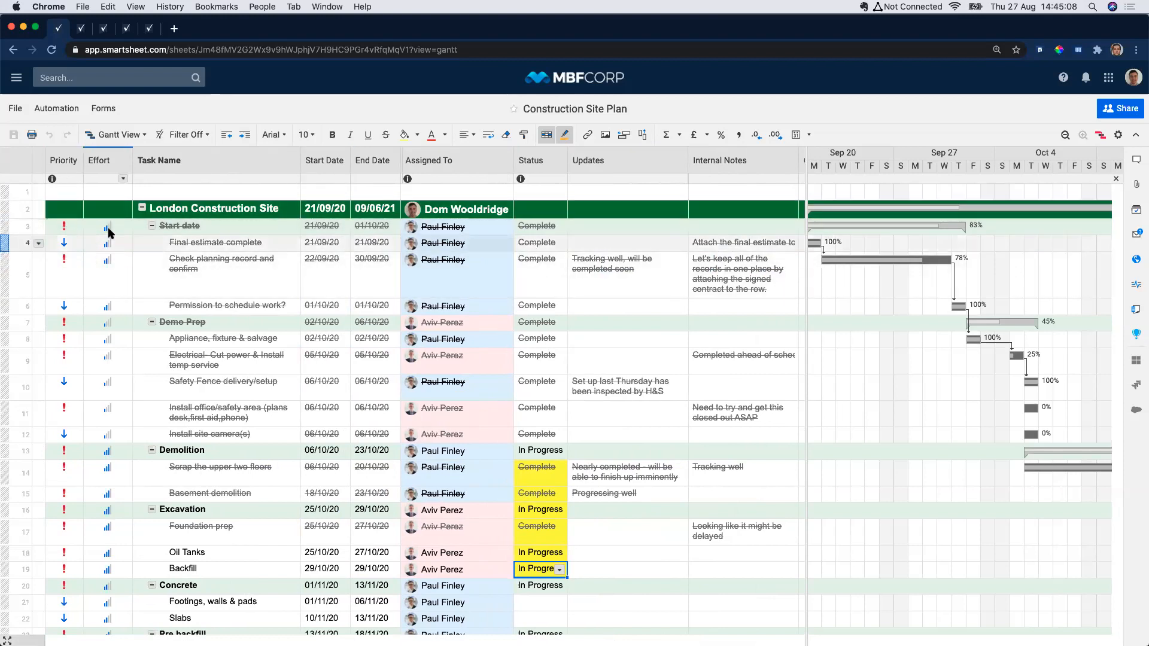
pyautogui.click(127, 33)
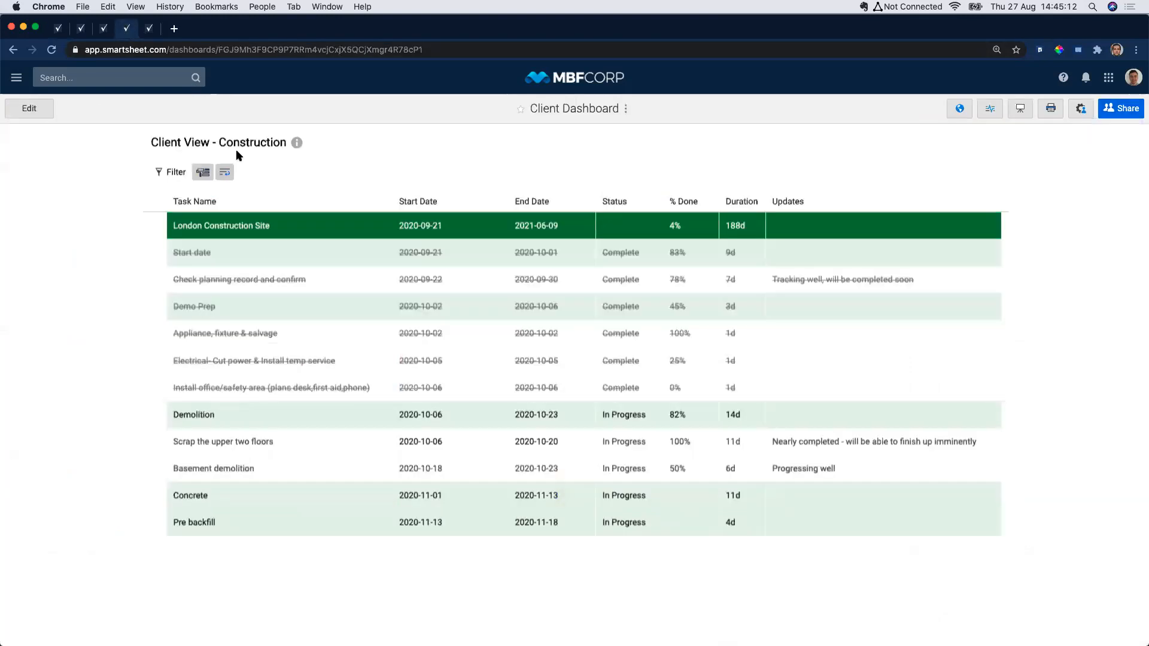
pyautogui.scroll(3, 236, 157)
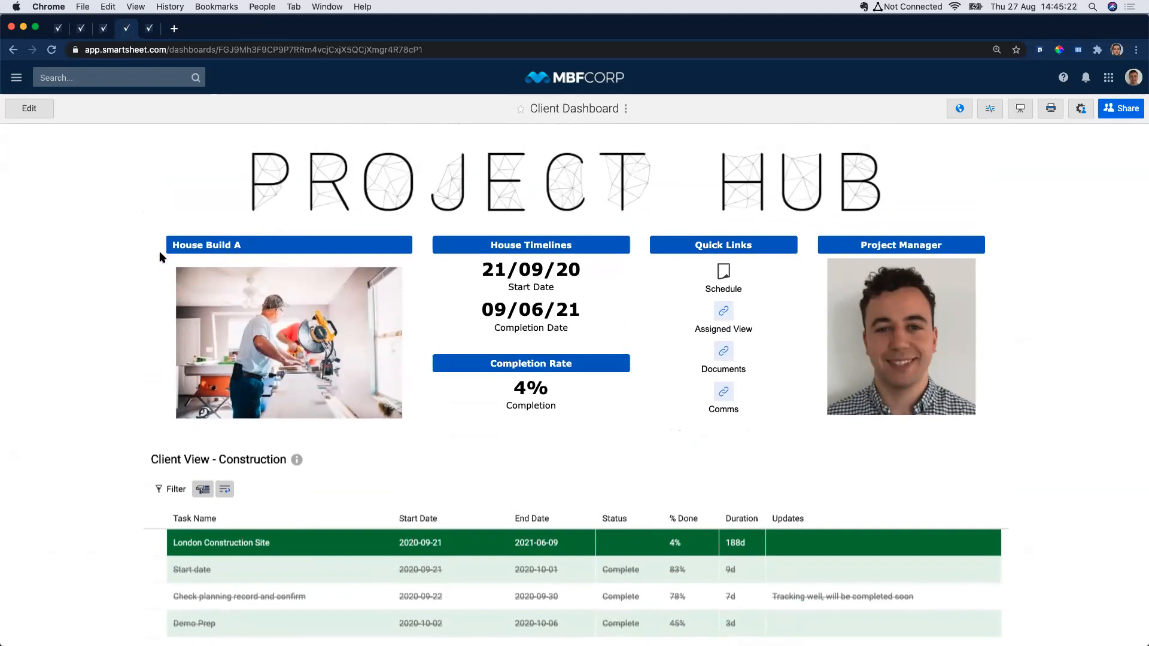
pyautogui.scroll(-1, 117, 268)
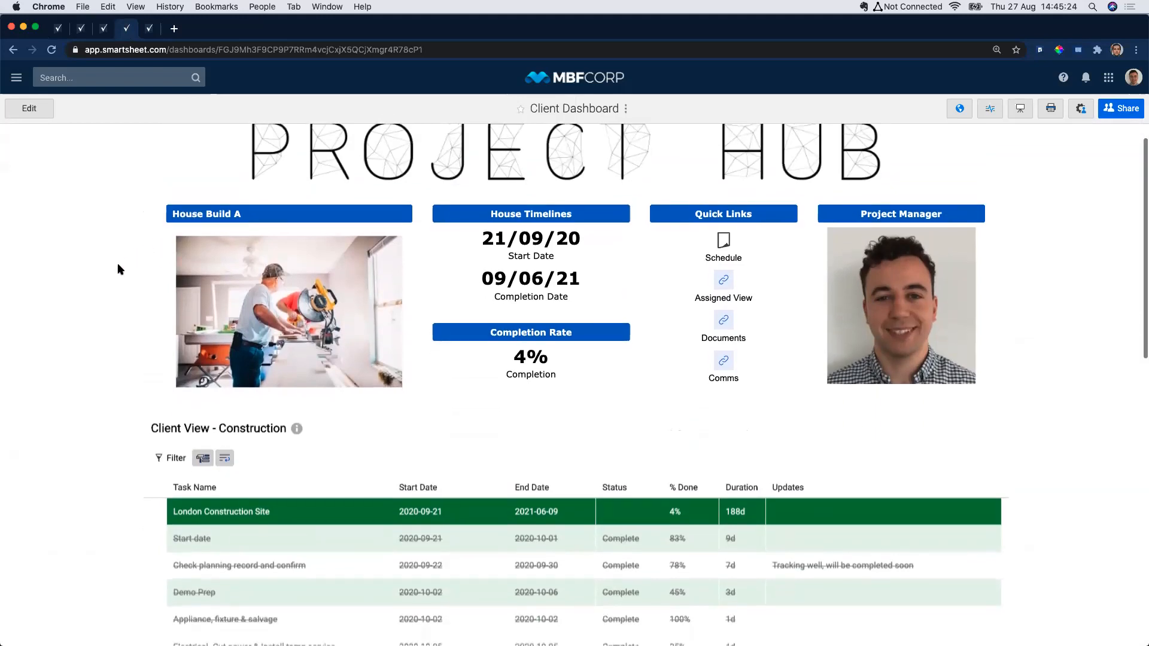
pyautogui.scroll(-1, 121, 268)
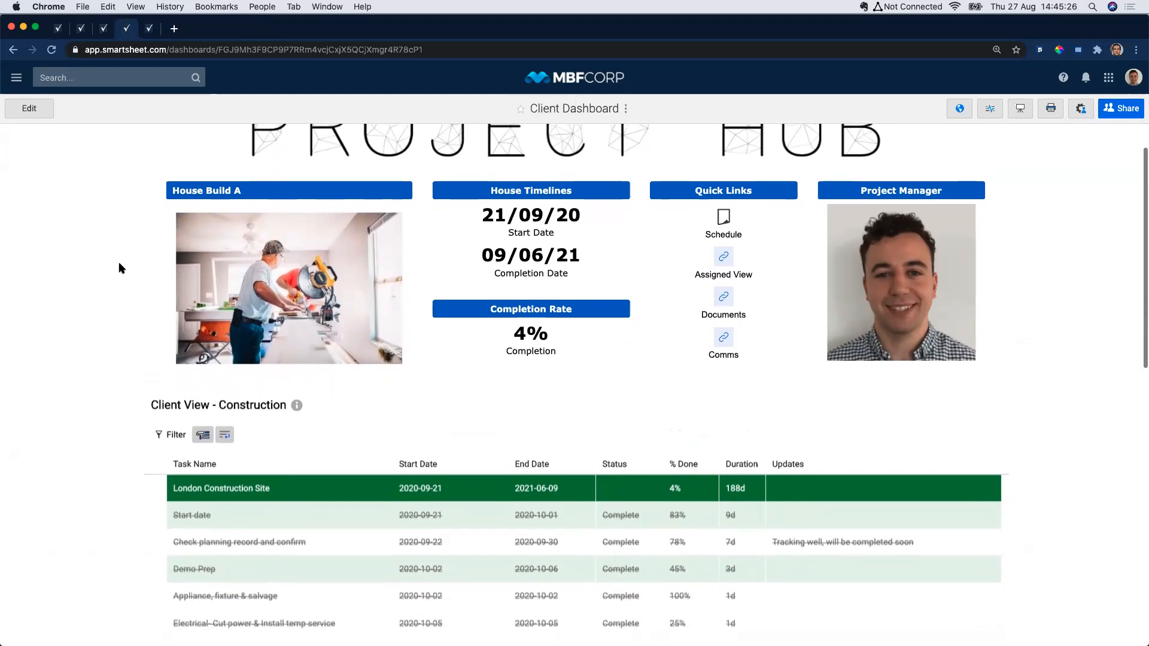
pyautogui.scroll(2, 120, 267)
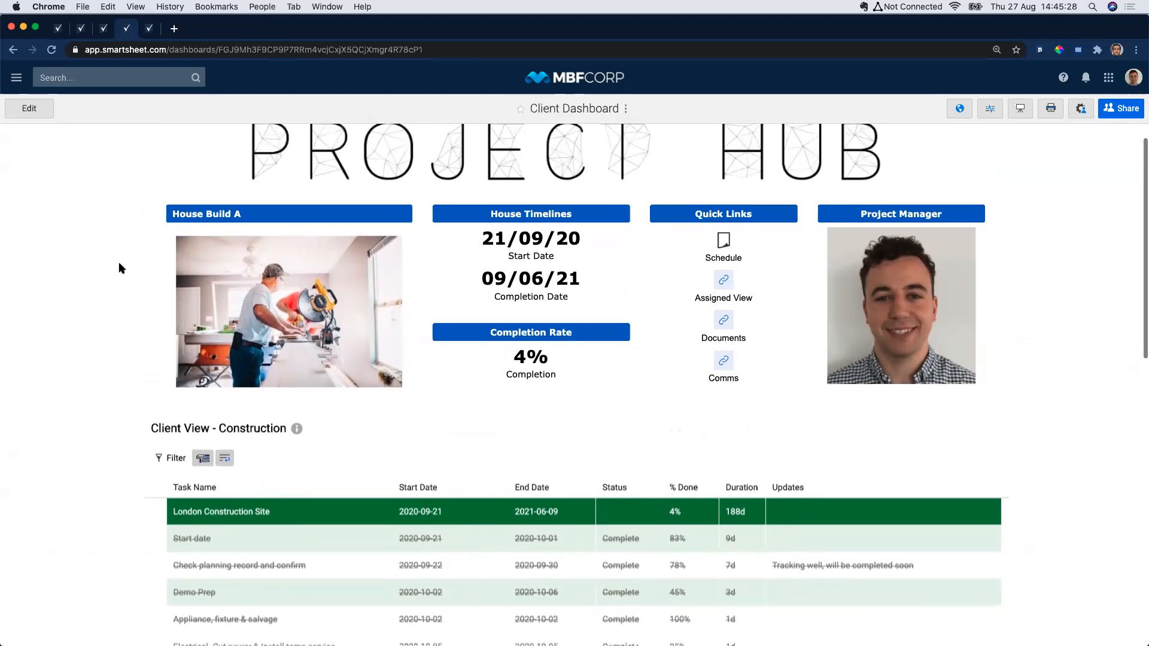
pyautogui.scroll(1, 120, 268)
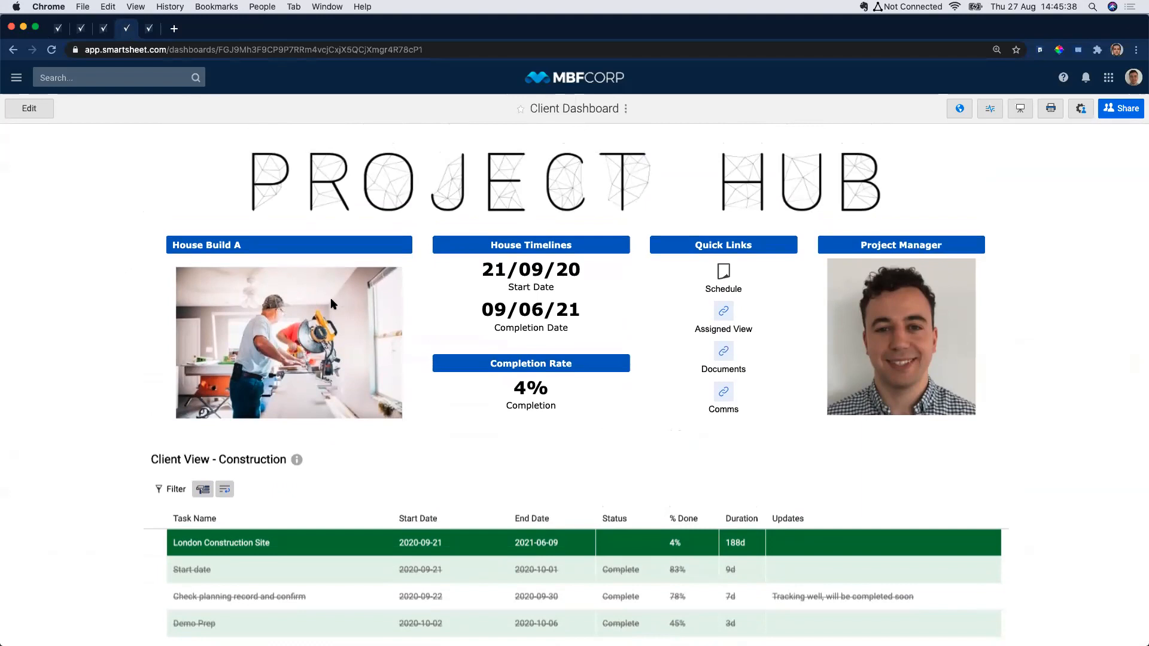
# Step: Examine the task dates, statuses, % Done, durations and updates in the dashboard's Client View - Construction table
pyautogui.scroll(-2, 448, 365)
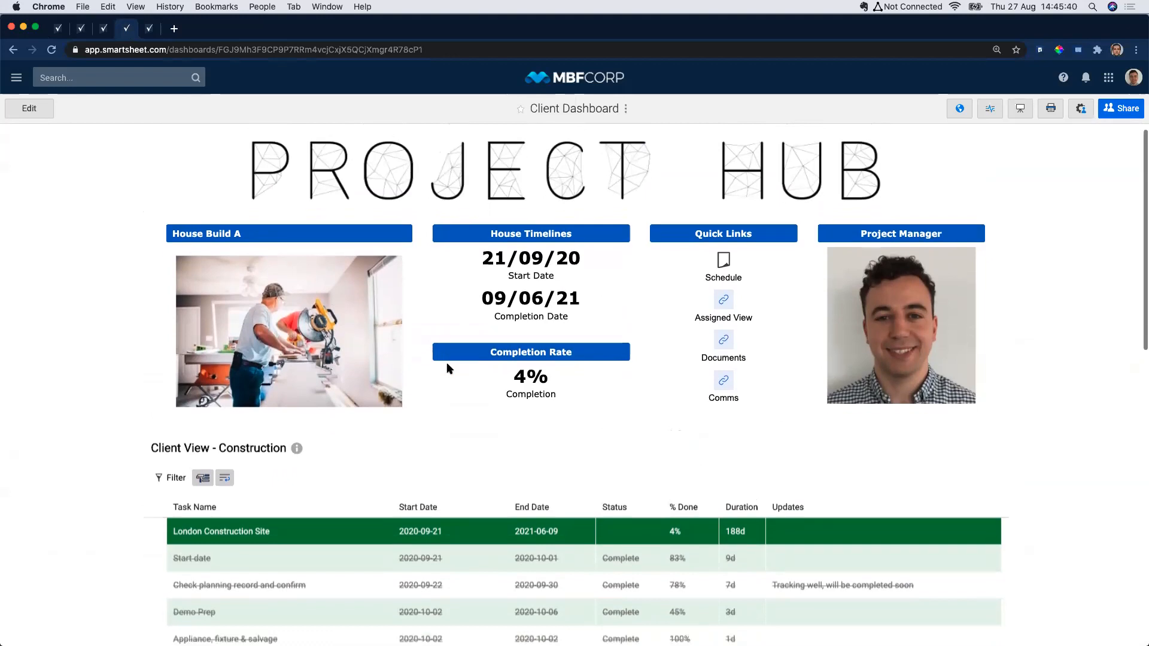
pyautogui.scroll(-5, 449, 368)
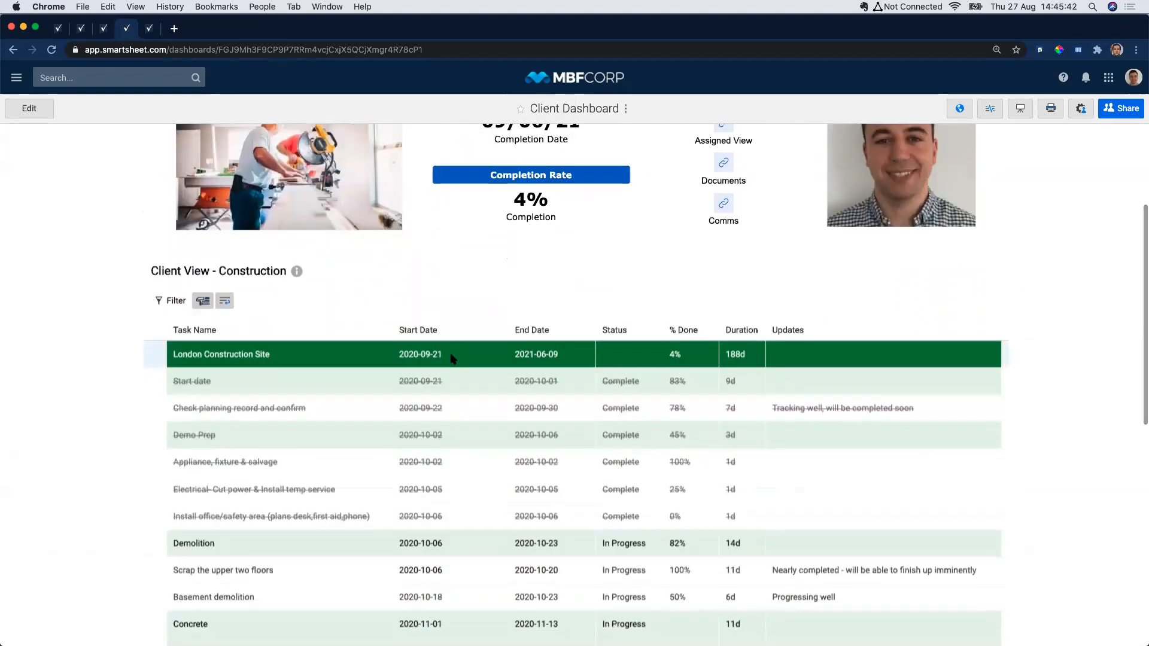
pyautogui.scroll(-2, 451, 358)
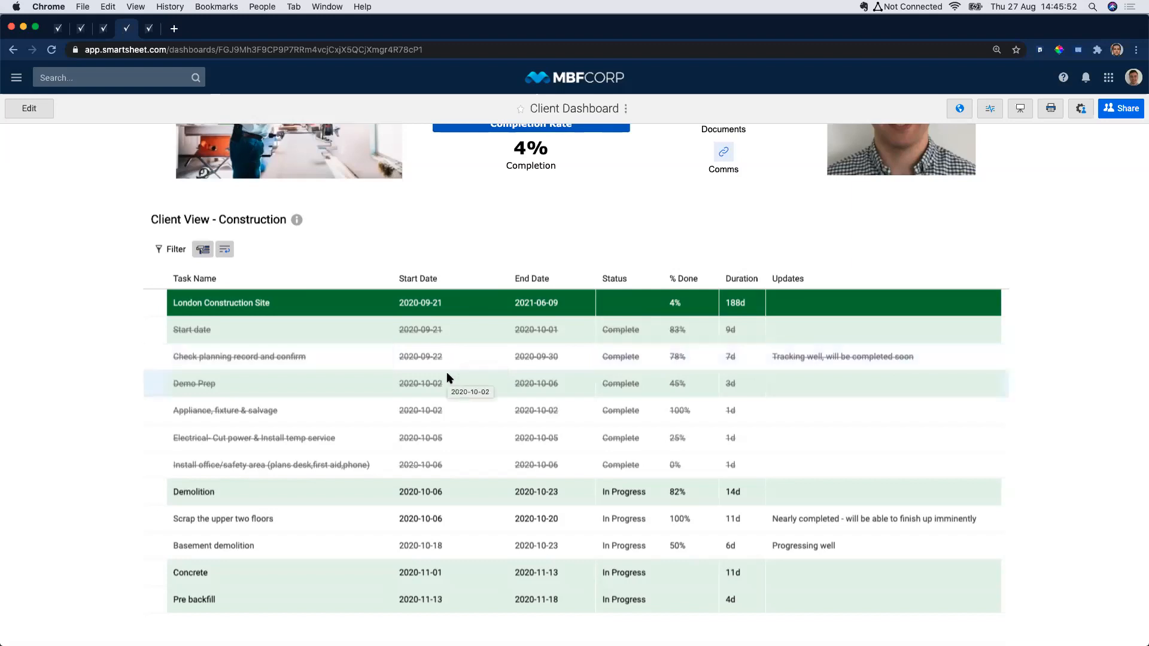
pyautogui.scroll(-2, 450, 383)
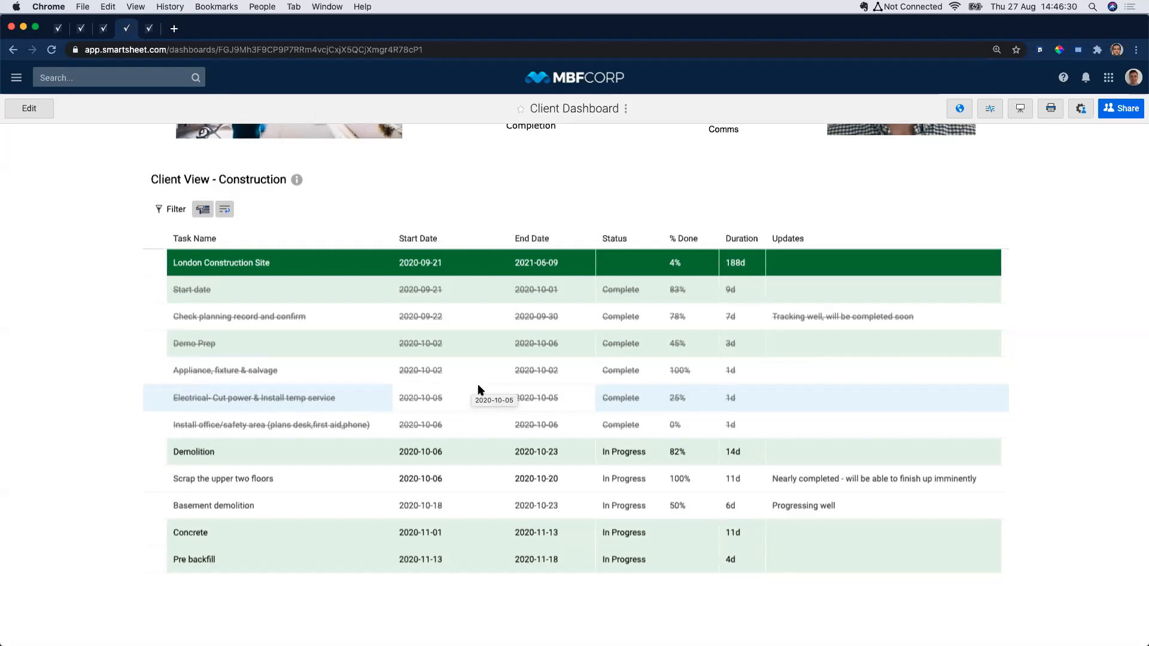
pyautogui.scroll(3, 455, 383)
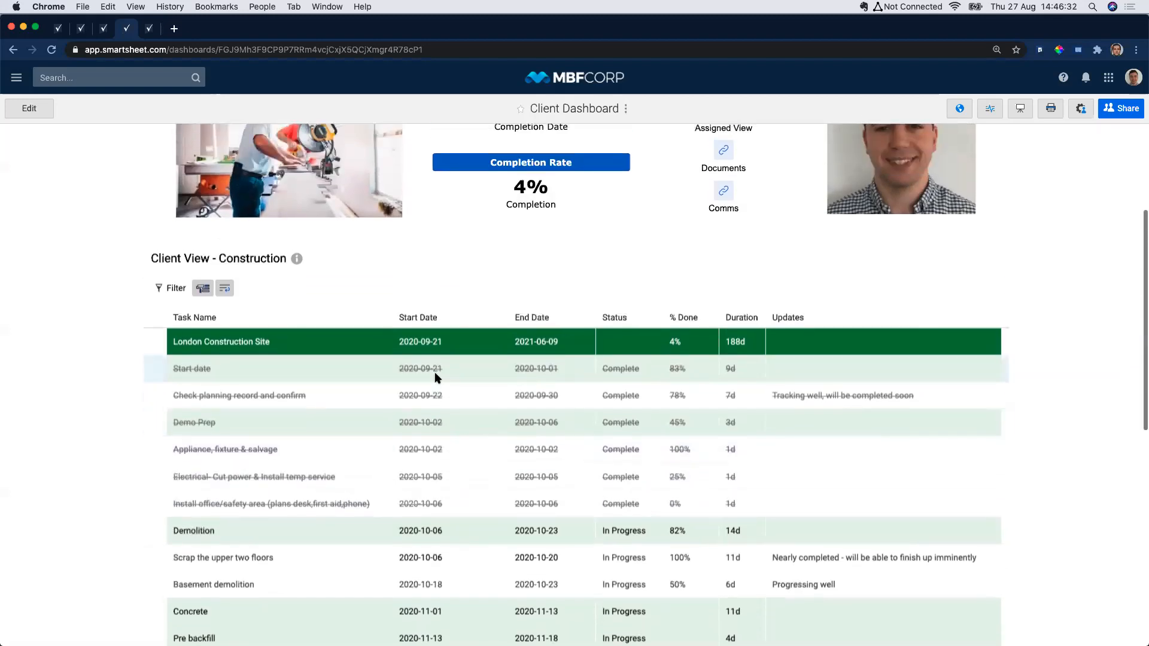
pyautogui.scroll(2, 435, 377)
pyautogui.scroll(1, 413, 374)
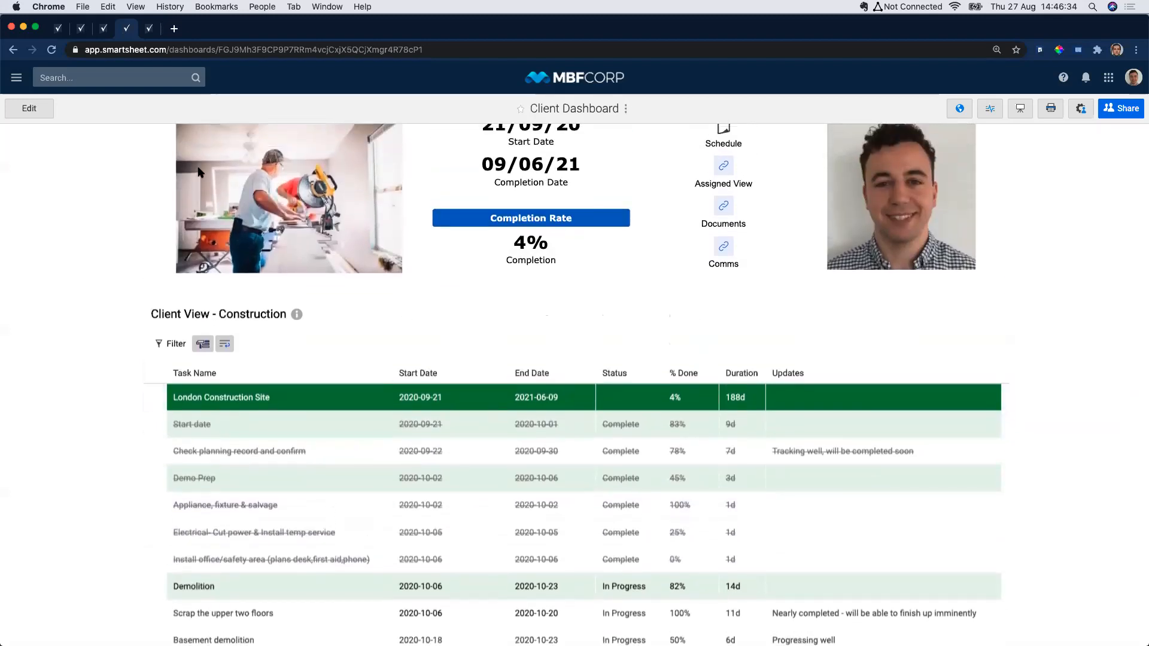
# Step: Close the row details in the Assigned Tasks - Construction Schedule view and review its general settings, including the sheet filter options
pyautogui.click(59, 29)
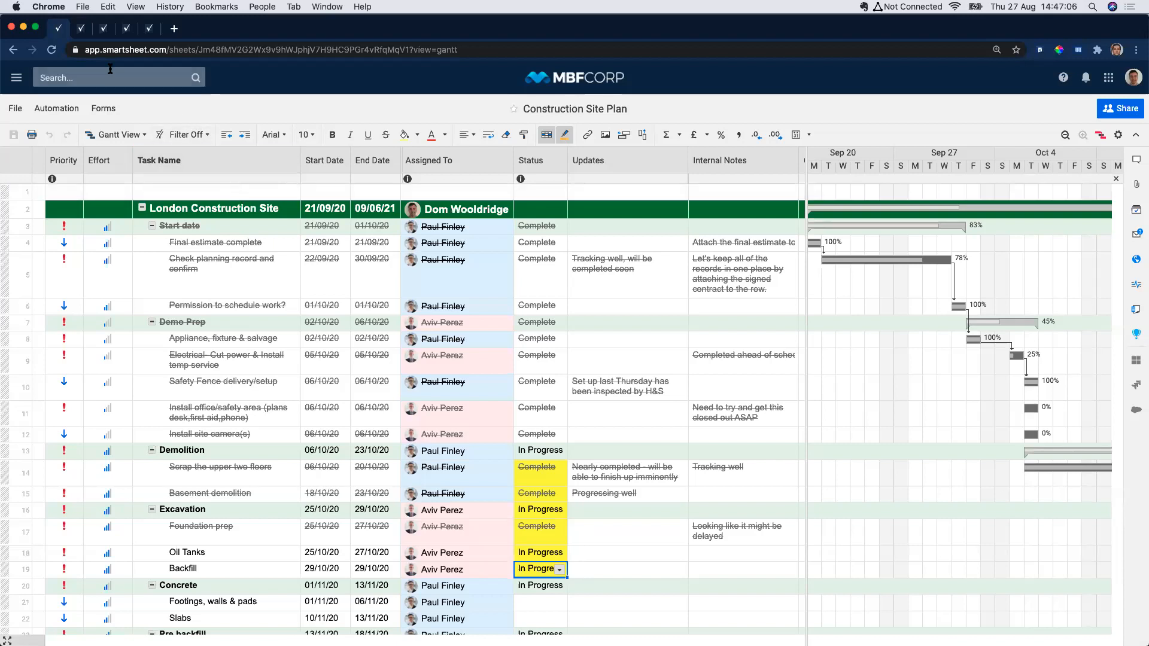
pyautogui.click(81, 30)
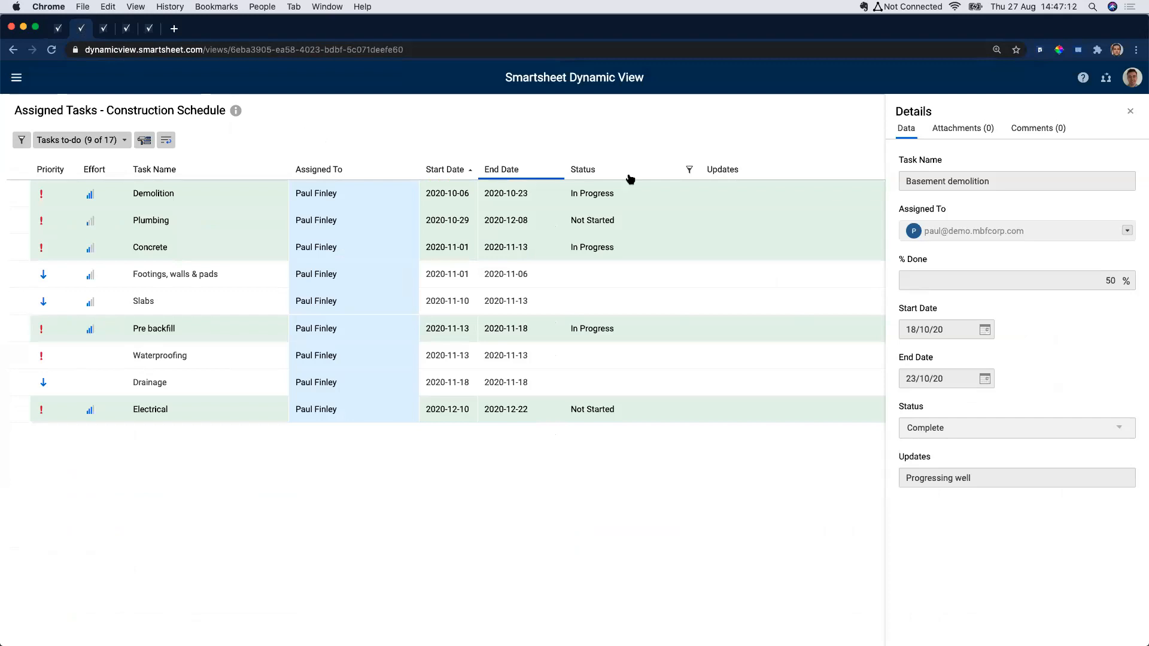
pyautogui.click(1130, 112)
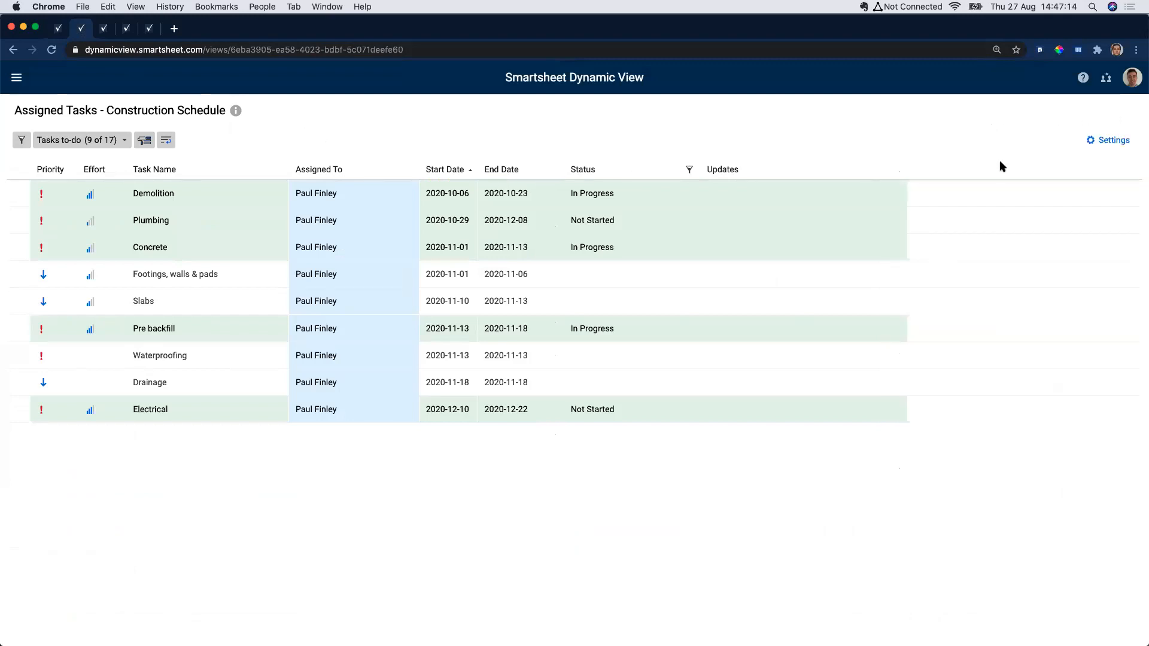
pyautogui.click(1107, 141)
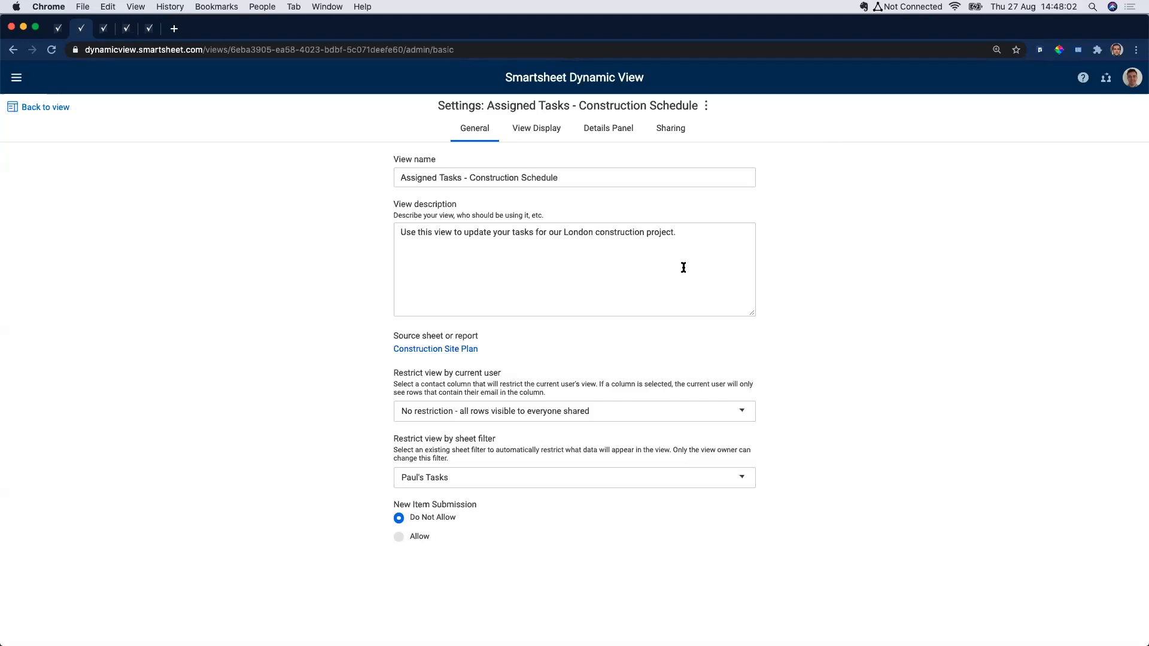
pyautogui.click(742, 478)
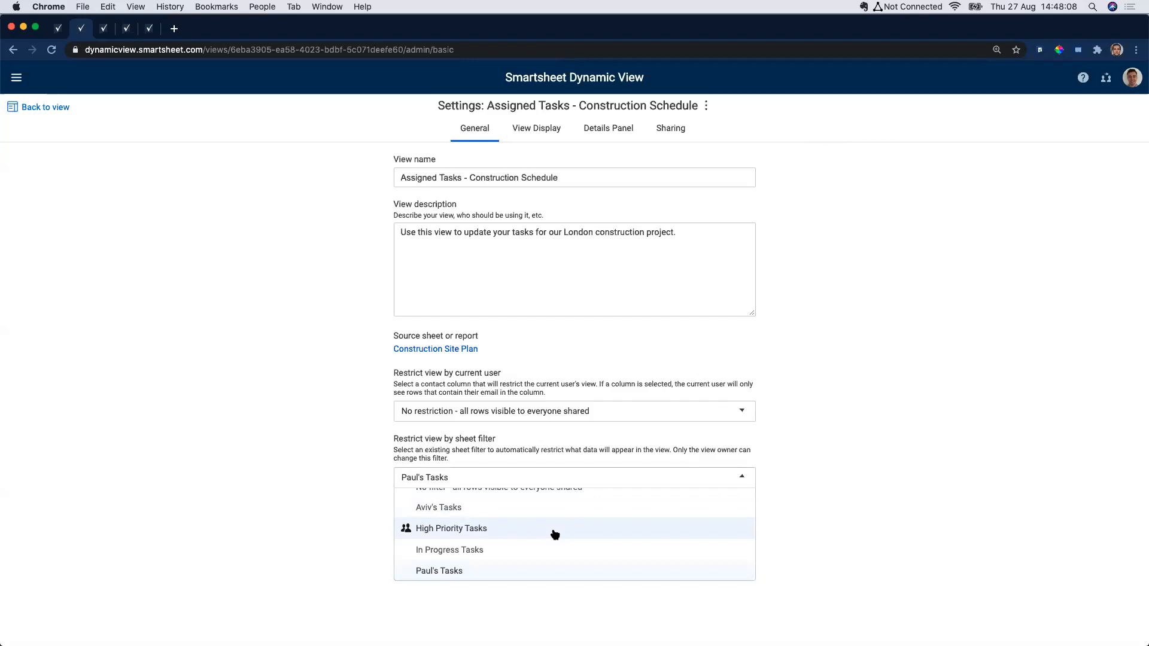
pyautogui.click(835, 504)
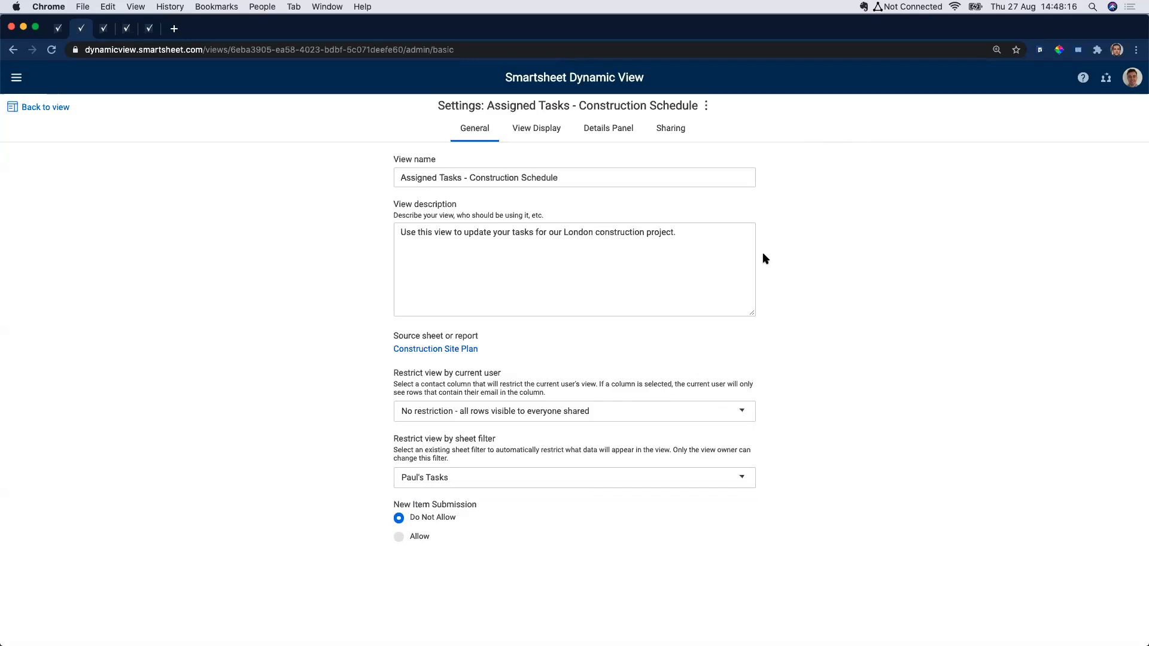
# Step: Review the view's display, details panel and sharing settings, including the Task Name properties and field logic rules, and return to the view
pyautogui.click(518, 131)
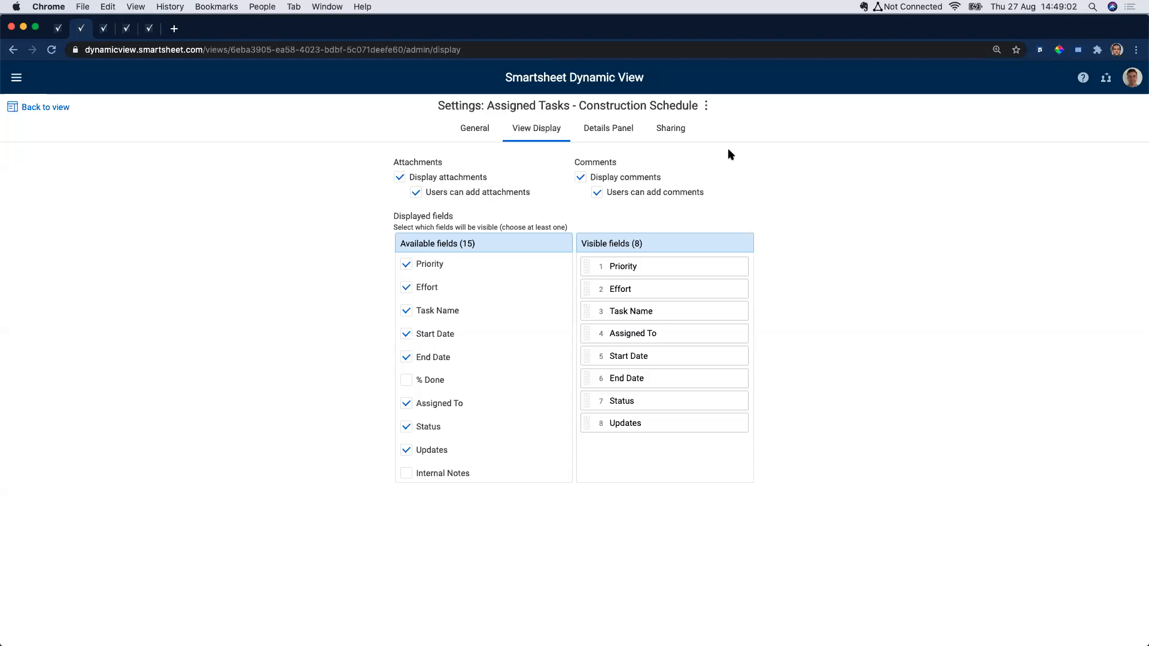
pyautogui.click(615, 131)
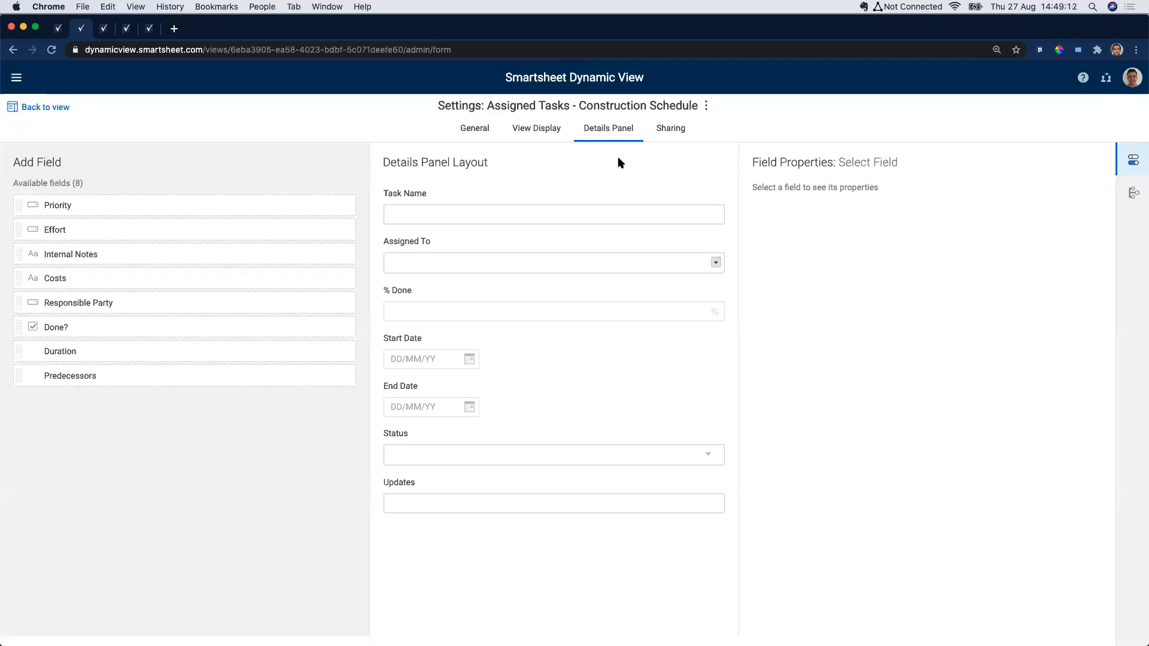
pyautogui.click(515, 193)
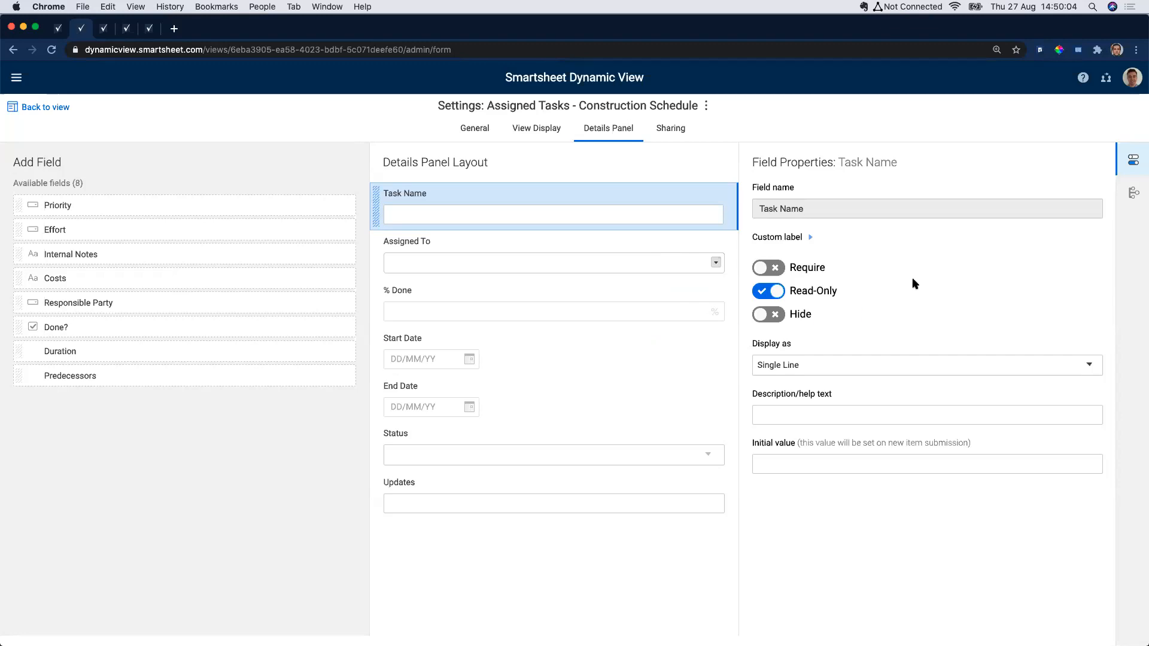
pyautogui.click(1134, 195)
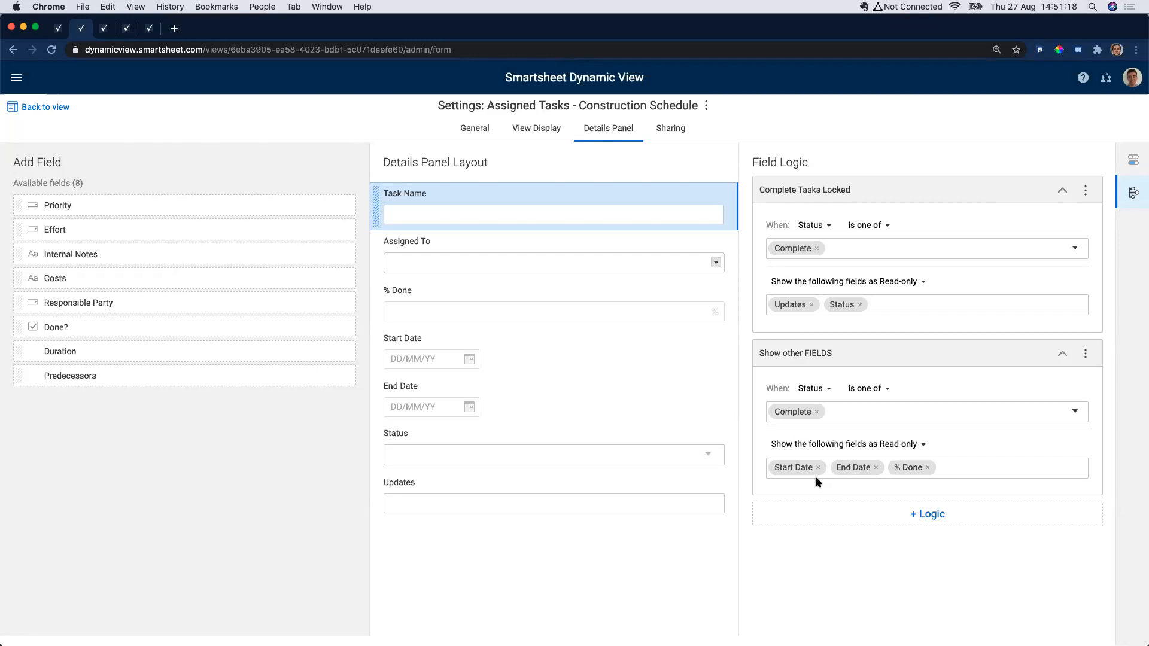
pyautogui.click(664, 129)
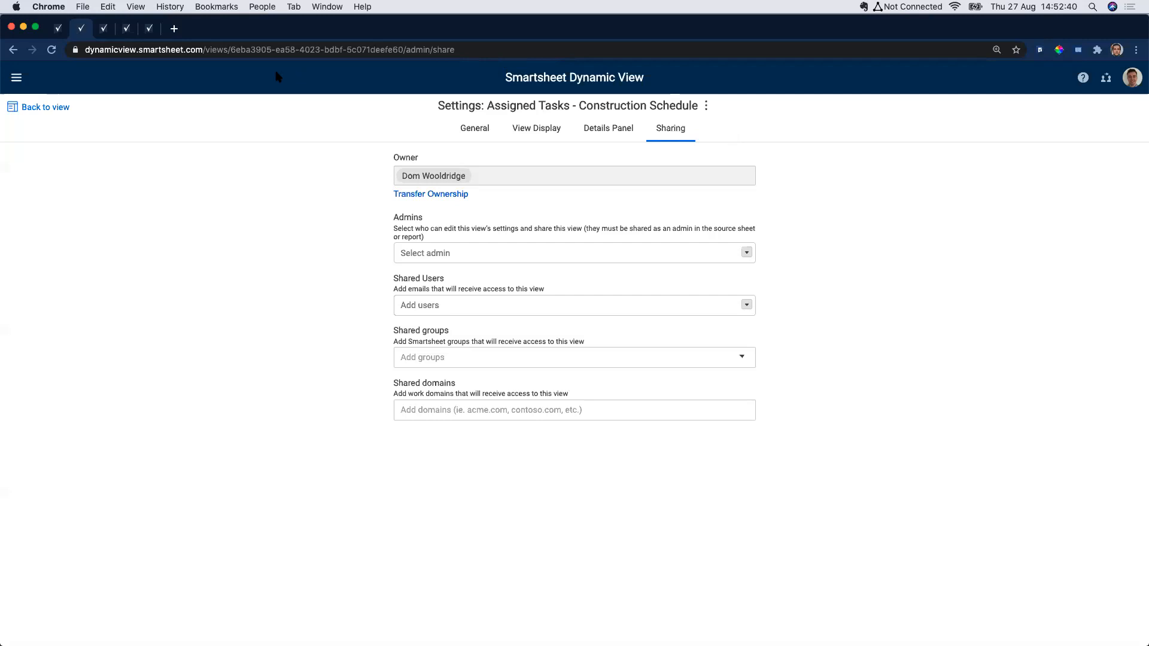
pyautogui.click(52, 108)
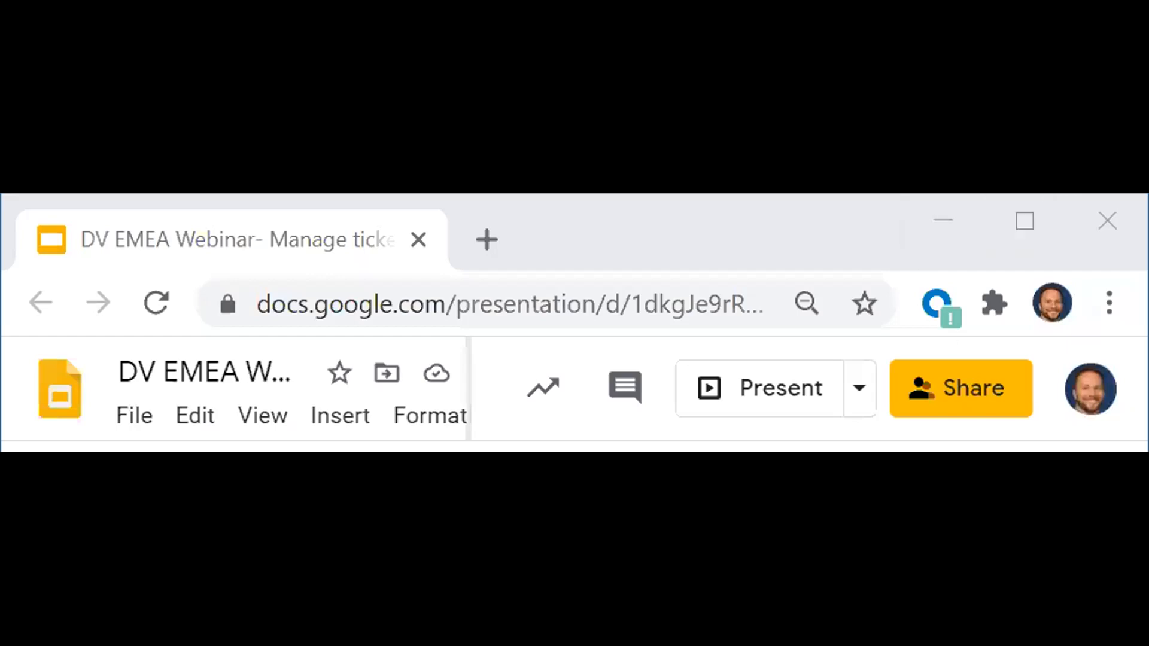
# Step: Switch to the DV EMEA Webinar presentation in Google Slides, maximize its window and present from the Vendor Management at MBF Corp demo slide
pyautogui.click(776, 221)
pyautogui.doubleClick(776, 220)
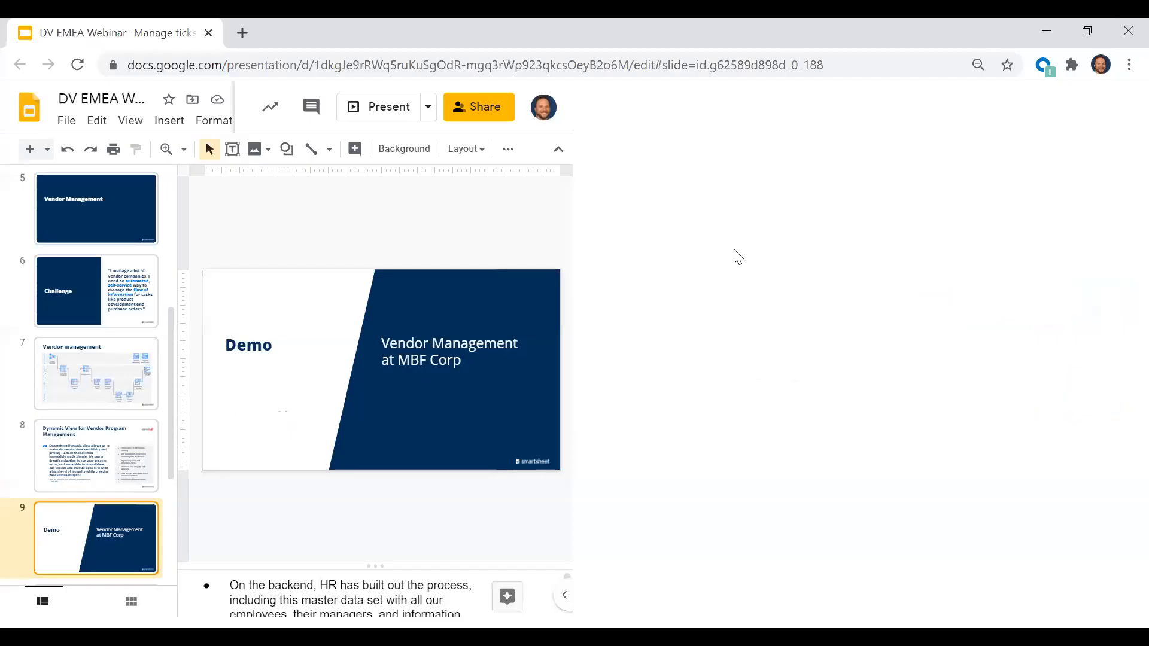
pyautogui.hotkey('ctrl', 'F5')
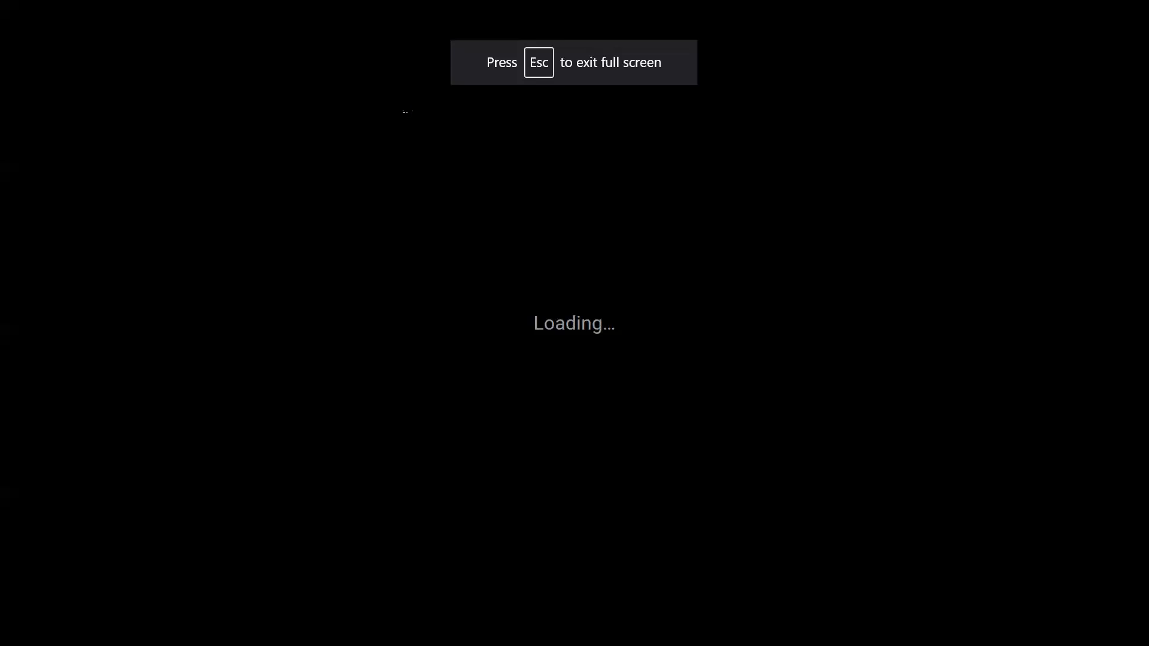